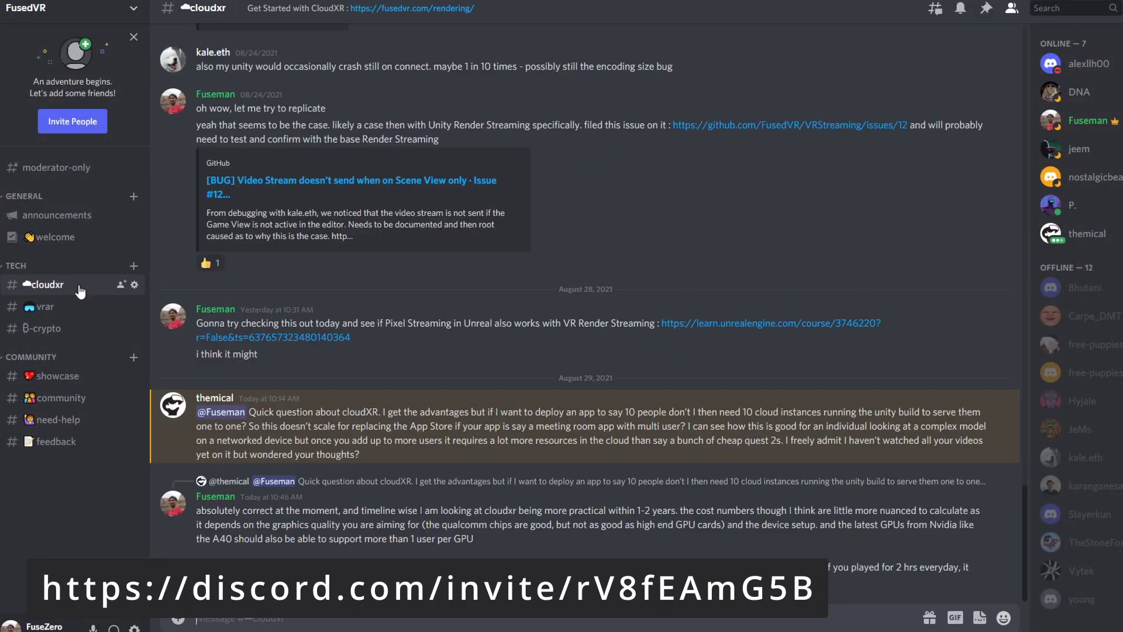
# Move from #showcase to #community in the FusedVR Discord server and read back through older messages.
pyautogui.scroll(10, 381, 366)
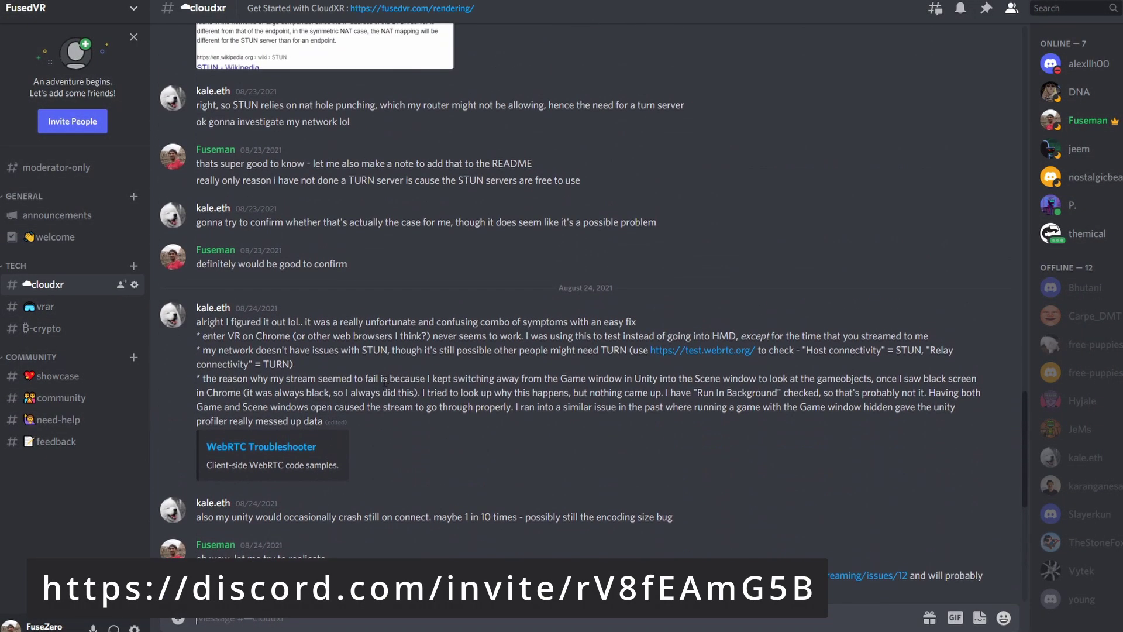
pyautogui.click(58, 376)
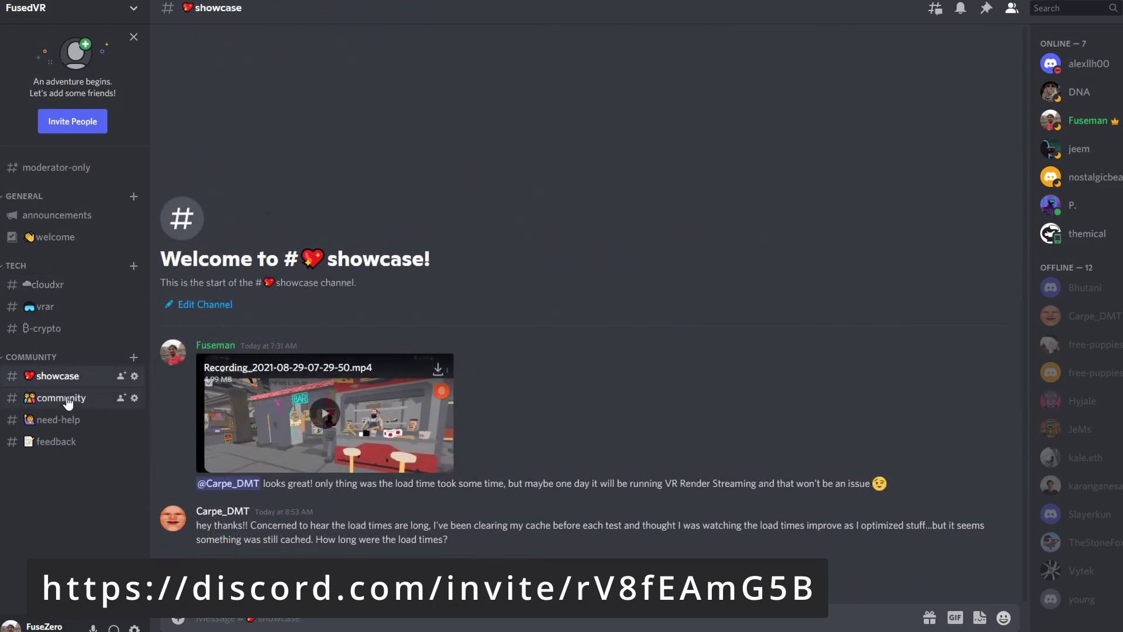
pyautogui.click(66, 398)
pyautogui.scroll(10, 581, 445)
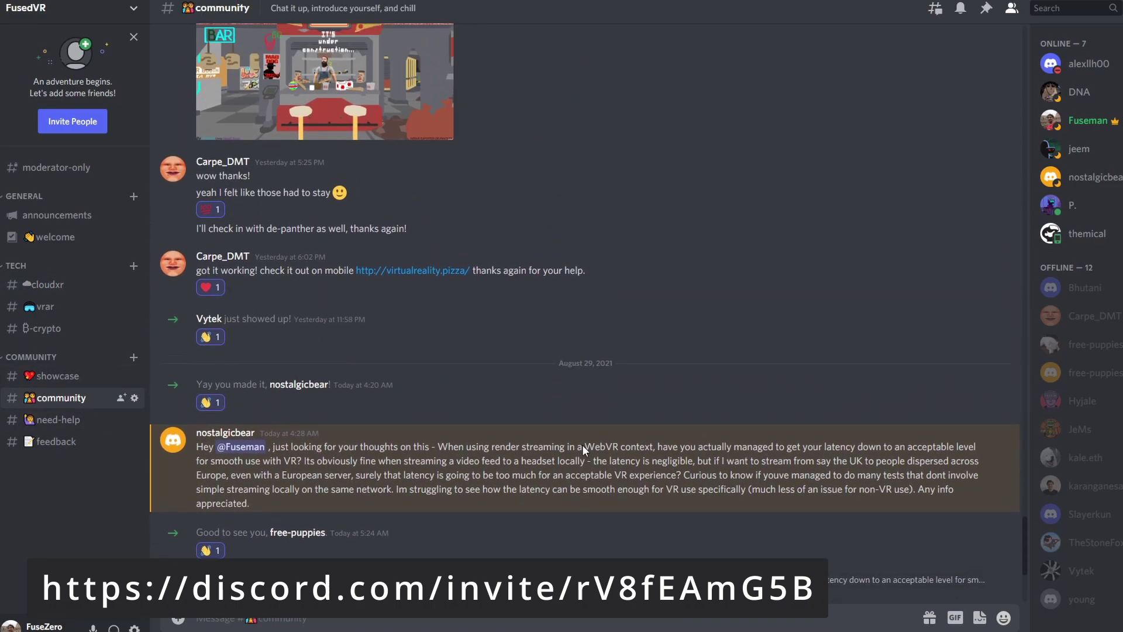
pyautogui.scroll(8, 583, 446)
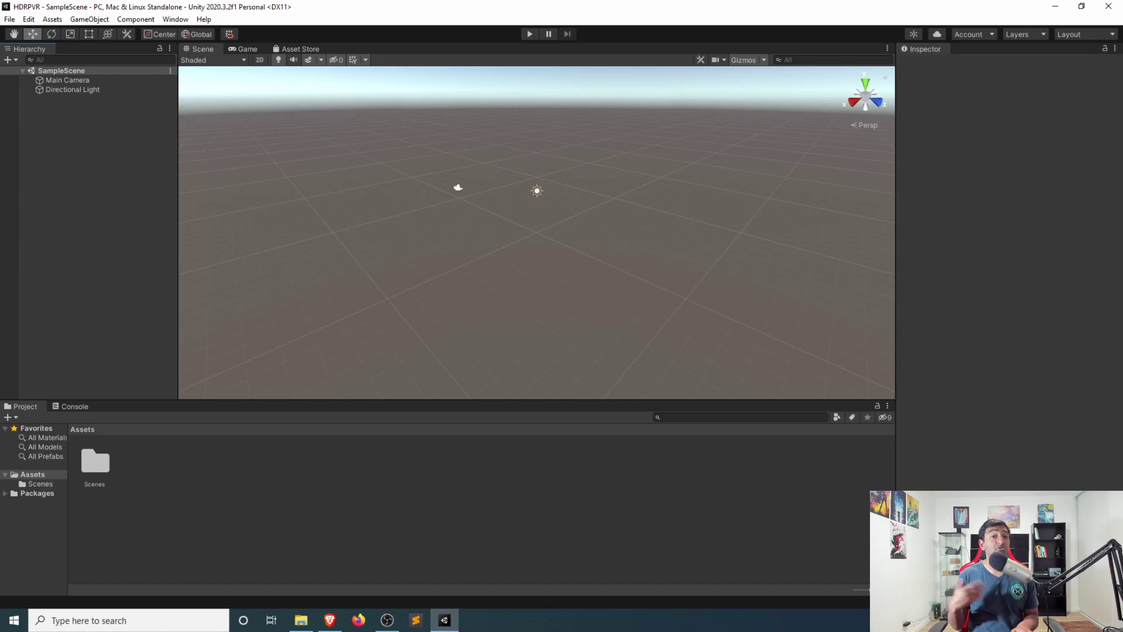
# Copy the VRStreaming .git URL from the README Setup section and return to Unity.
pyautogui.hotkey('alt', 'Tab')
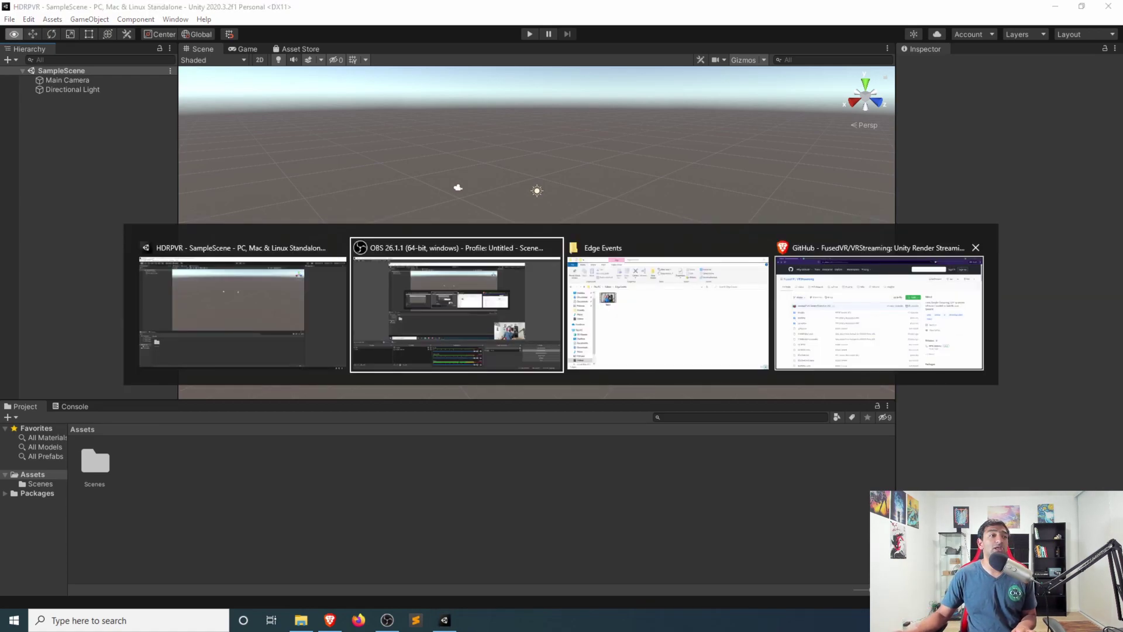
pyautogui.hotkey('alt', 'Tab')
pyautogui.hotkey('alt', 'Tab')
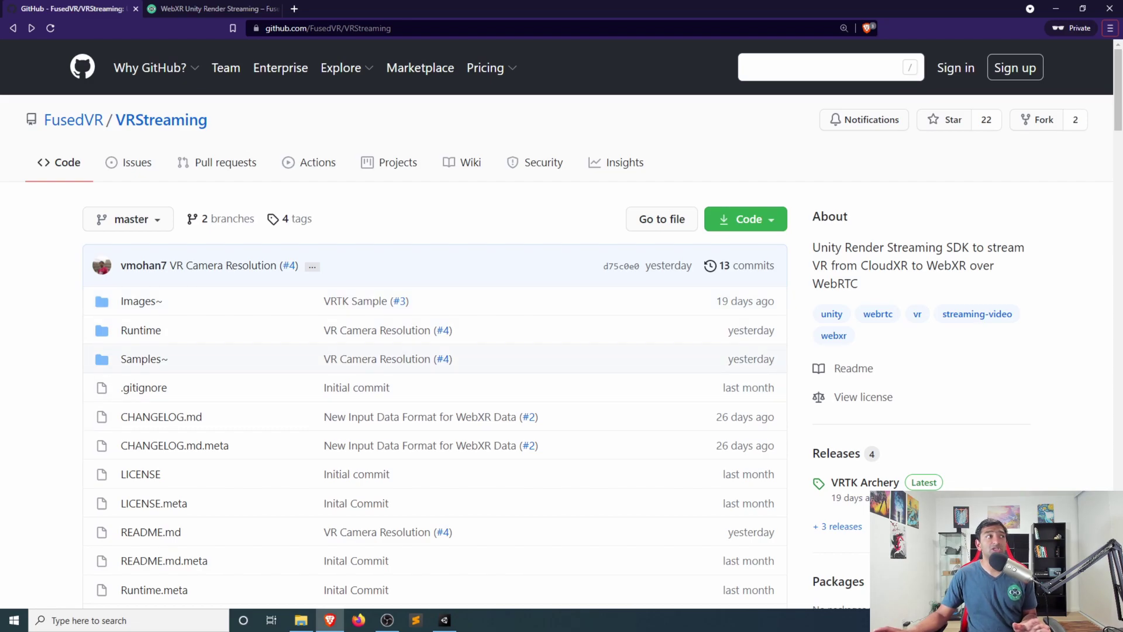
pyautogui.scroll(-12, 410, 351)
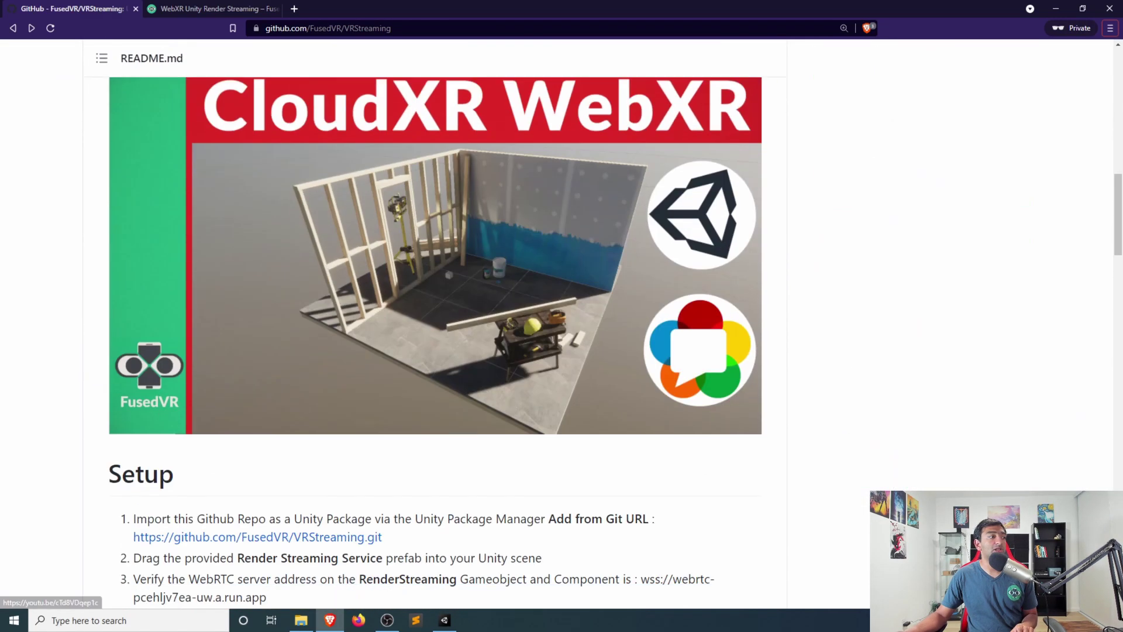
pyautogui.scroll(-4, 435, 254)
pyautogui.moveTo(383, 303); pyautogui.dragTo(132, 303)
pyautogui.hotkey('ctrl', 'c')
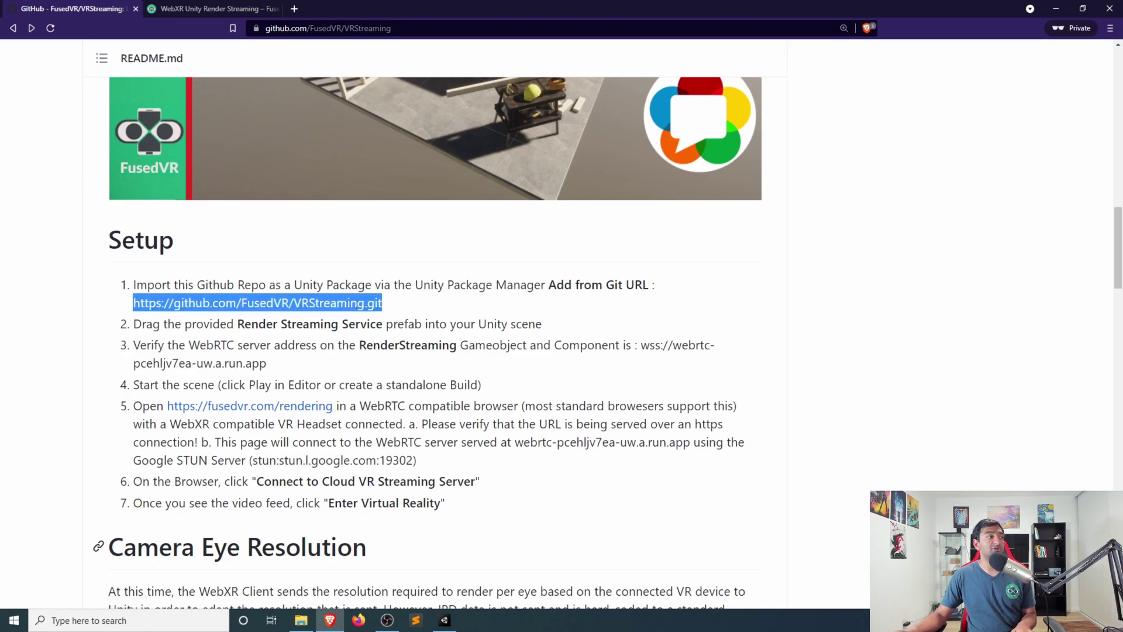
pyautogui.hotkey('alt', 'Tab')
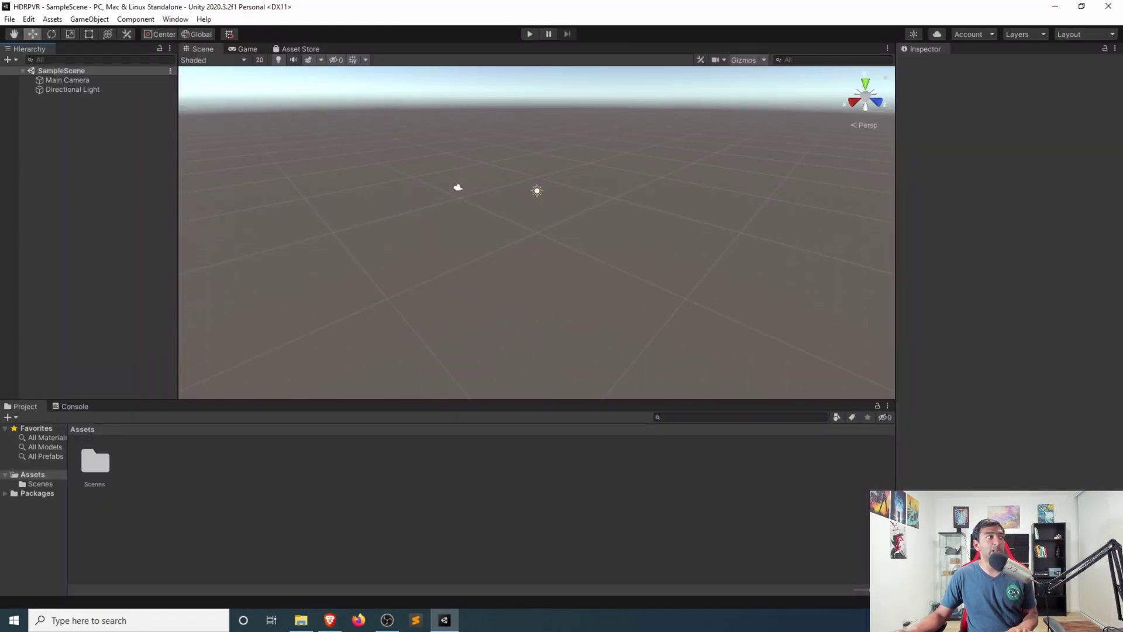
# Install the FusedVR VRStreaming package in Package Manager from the copied git URL.
pyautogui.click(176, 19)
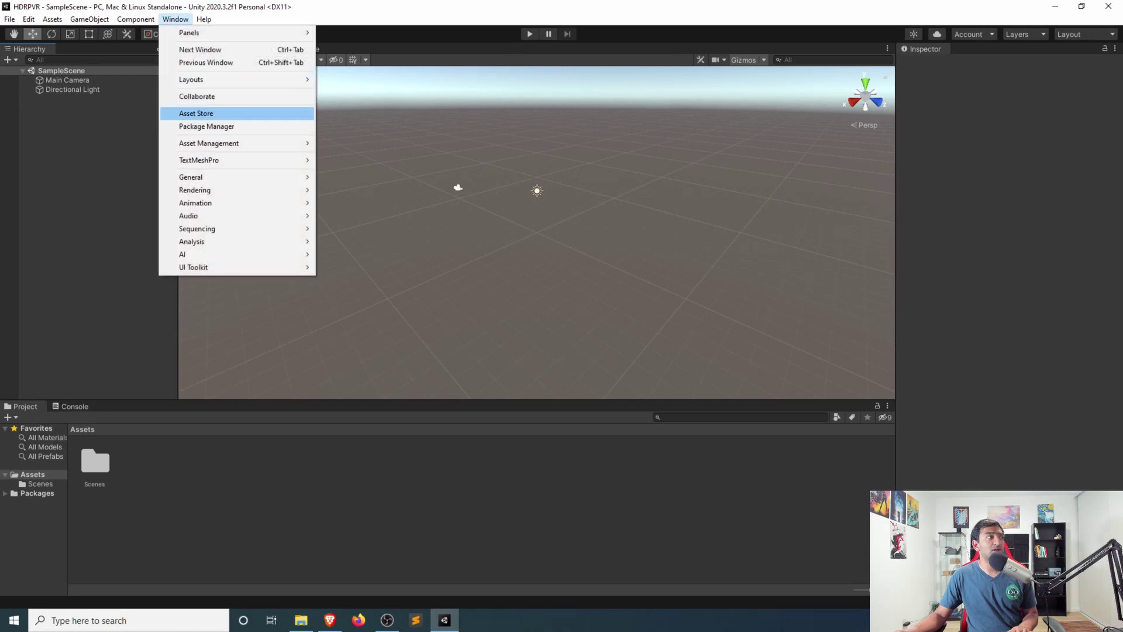
pyautogui.click(202, 124)
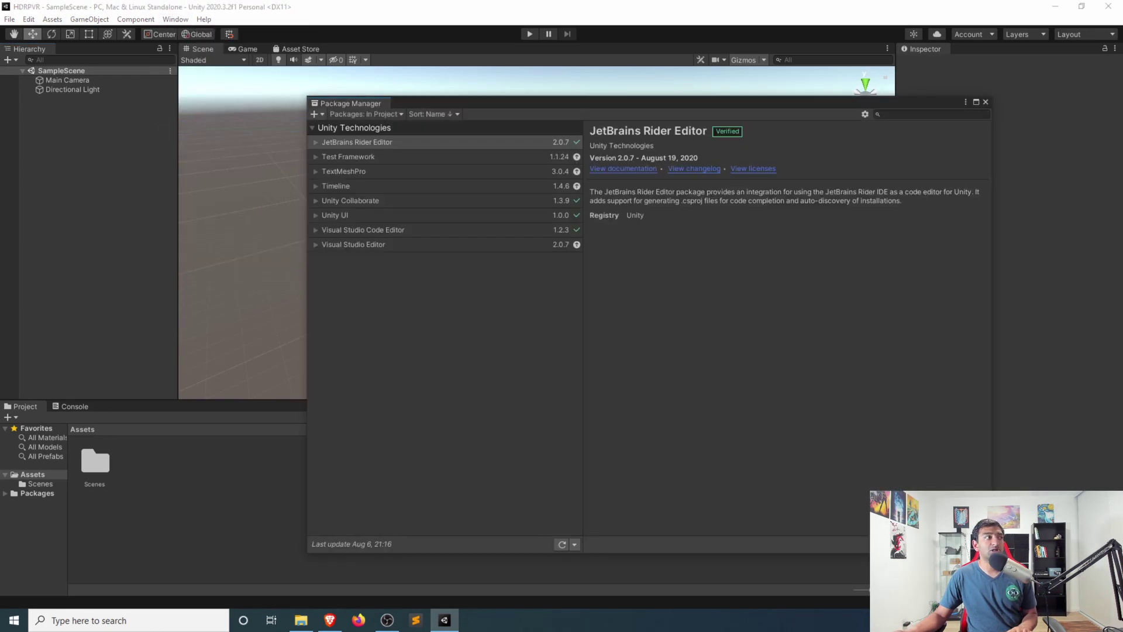
pyautogui.click(315, 114)
pyautogui.click(374, 153)
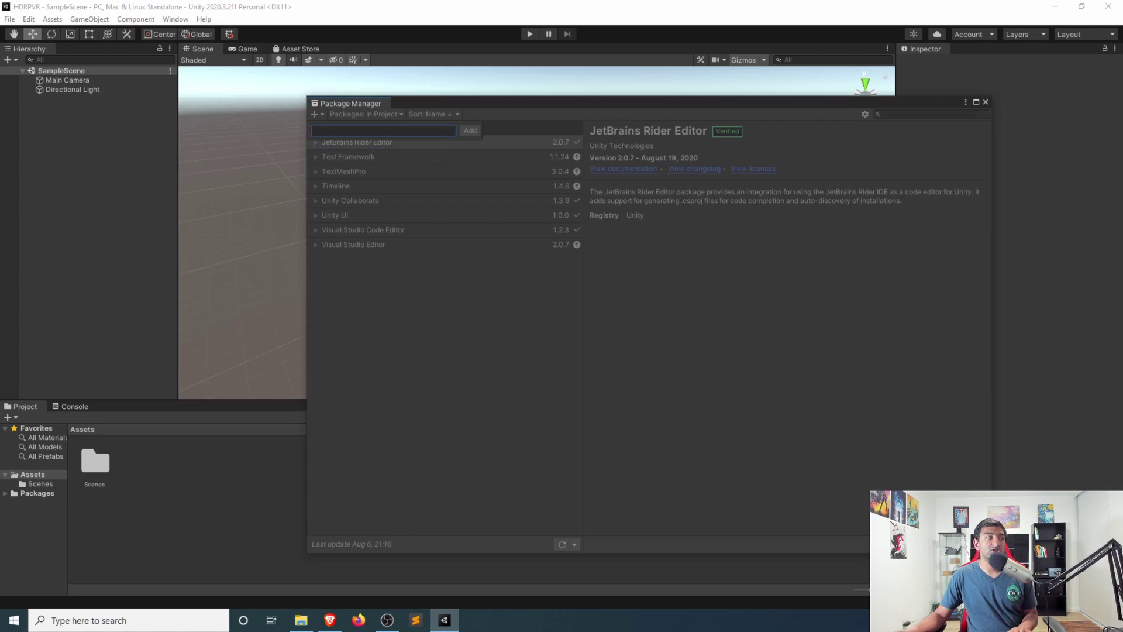
pyautogui.hotkey('ctrl', 'v')
pyautogui.click(471, 130)
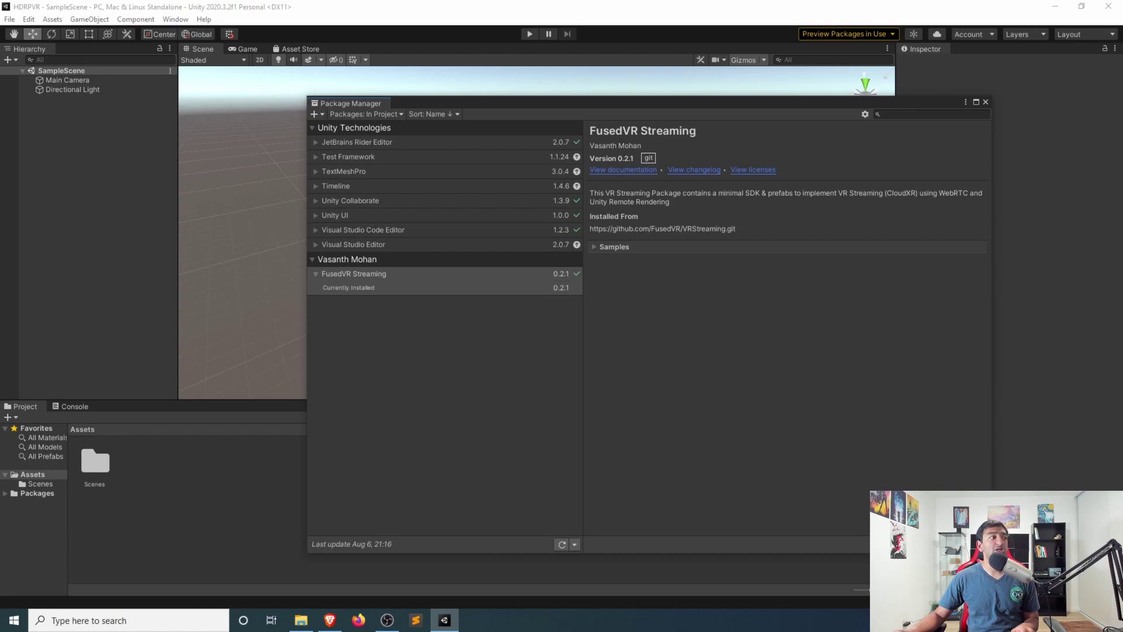
# Import the HDRP VR Render Streaming sample from FusedVR Streaming 0.2.1.
pyautogui.click(349, 287)
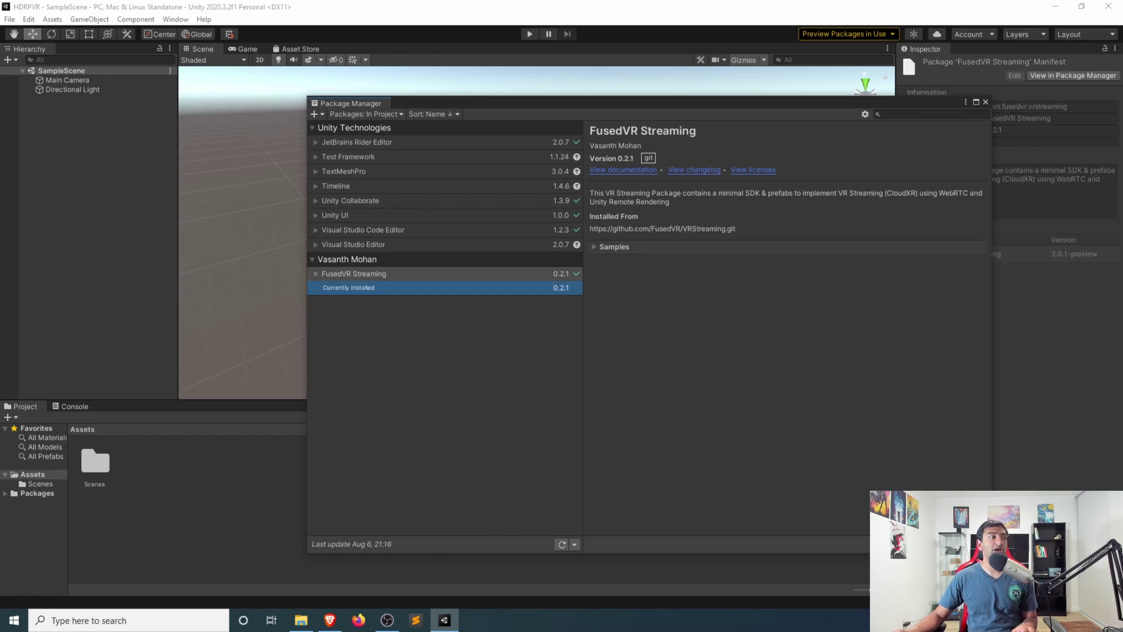
pyautogui.click(613, 247)
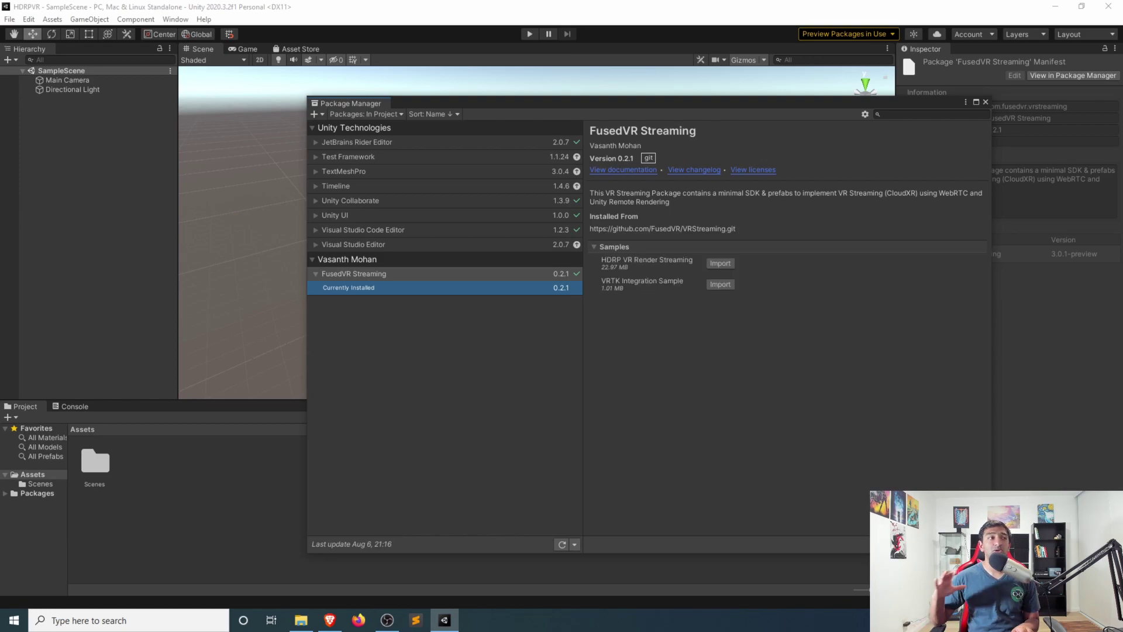
pyautogui.click(720, 263)
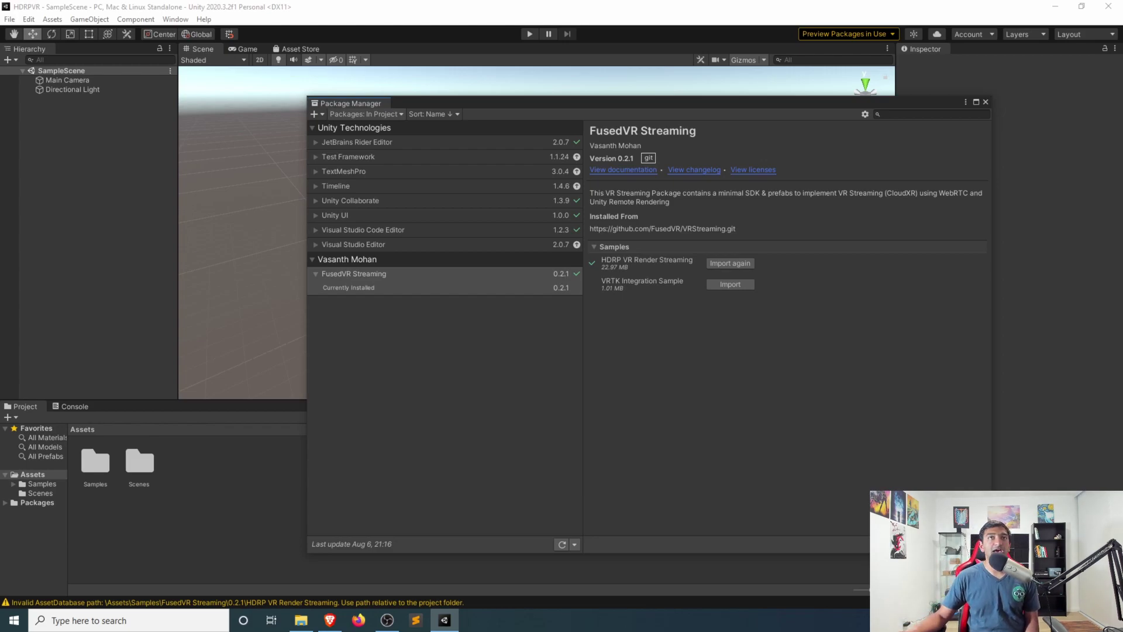
# Check that High Definition RP 10.4.0 is installed in the Unity Registry package list.
pyautogui.click(365, 114)
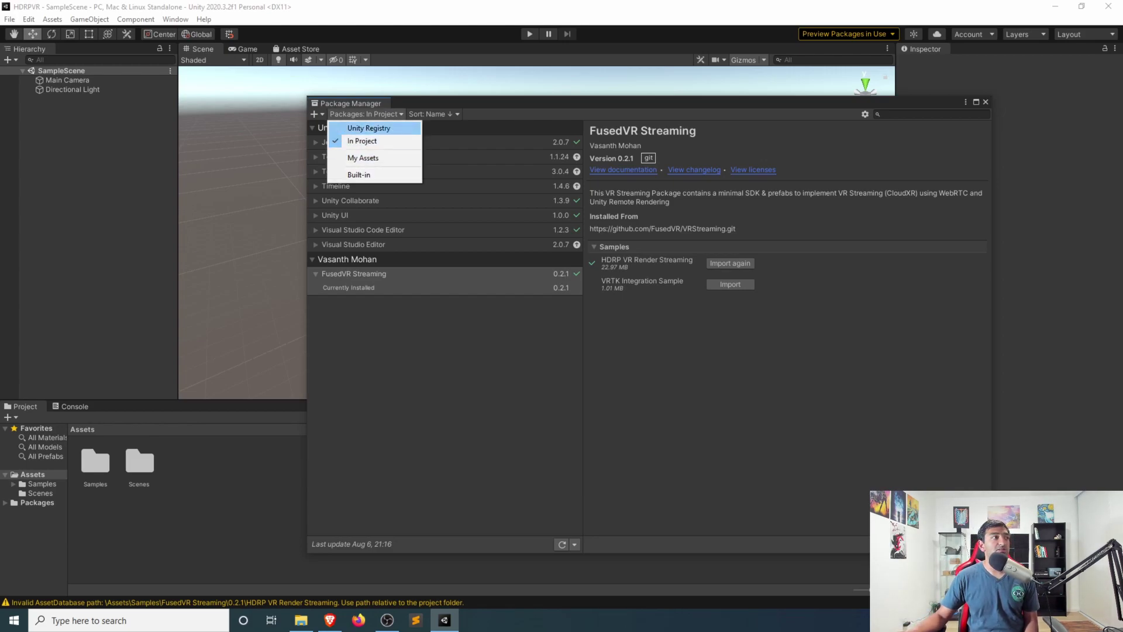
pyautogui.click(368, 127)
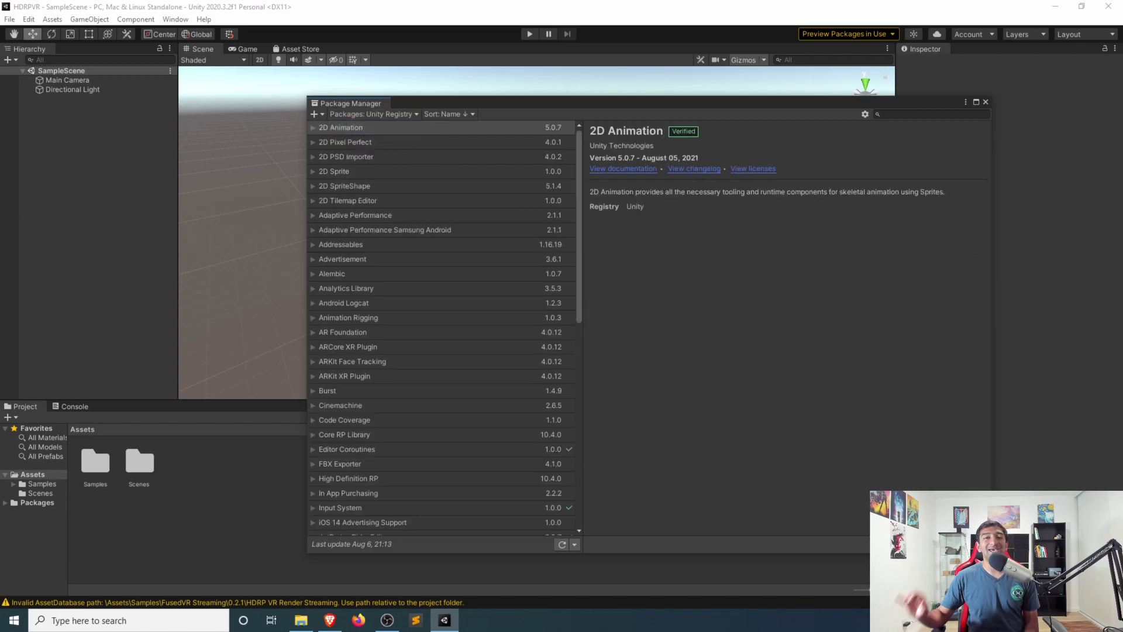
pyautogui.scroll(-10, 445, 328)
pyautogui.scroll(4, 445, 327)
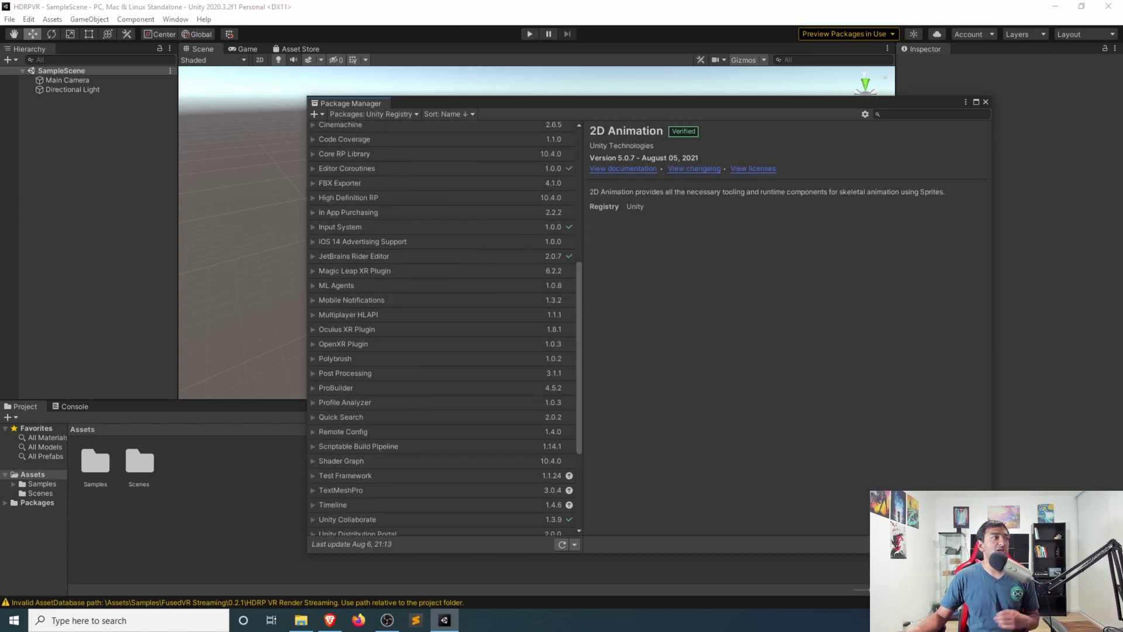
pyautogui.click(348, 267)
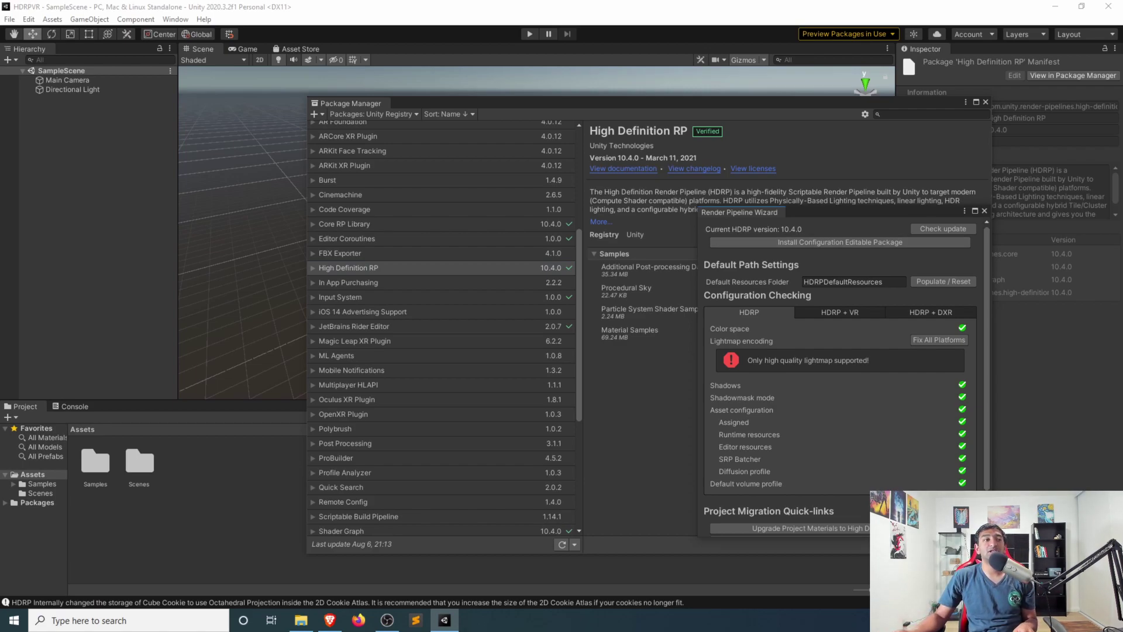
# Close the Render Pipeline Wizard and the Package Manager.
pyautogui.scroll(-1, 841, 351)
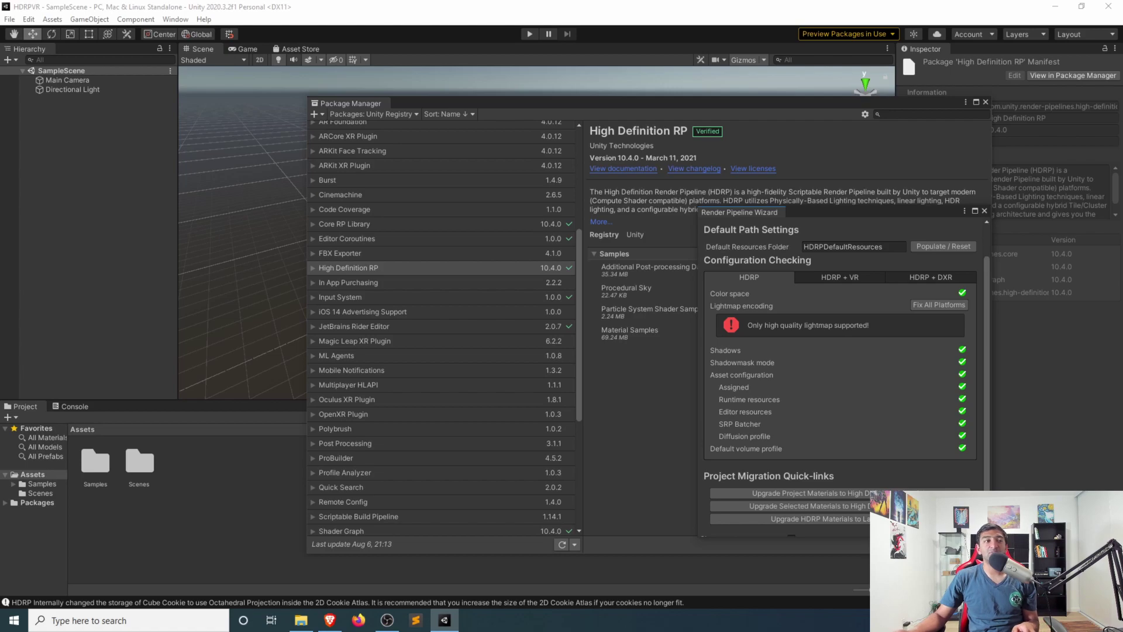
pyautogui.click(985, 211)
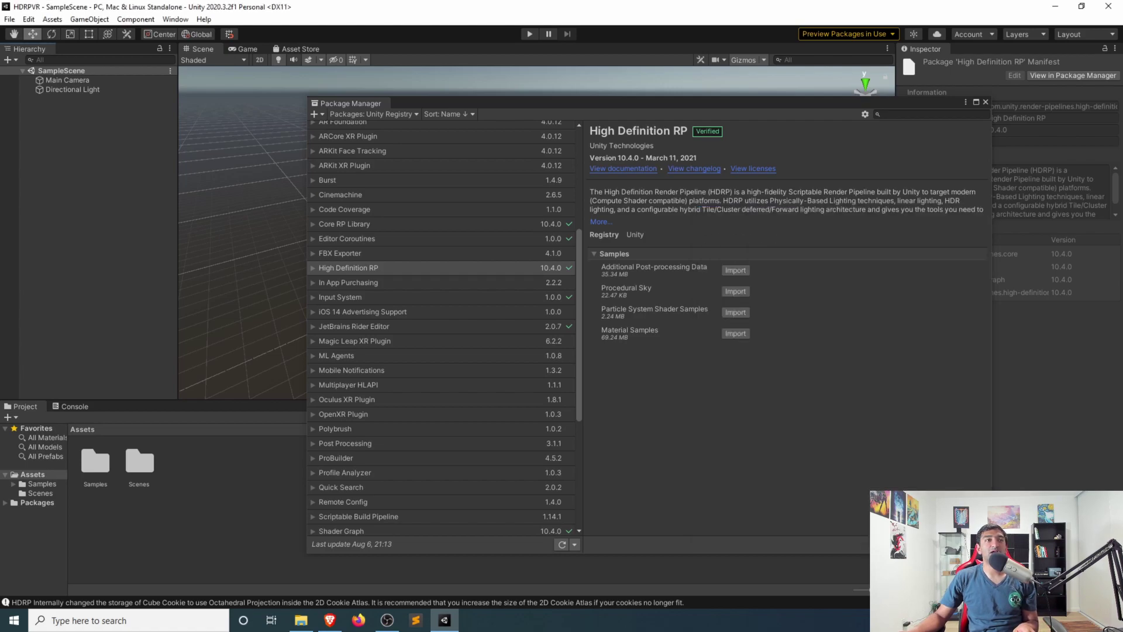
pyautogui.click(986, 102)
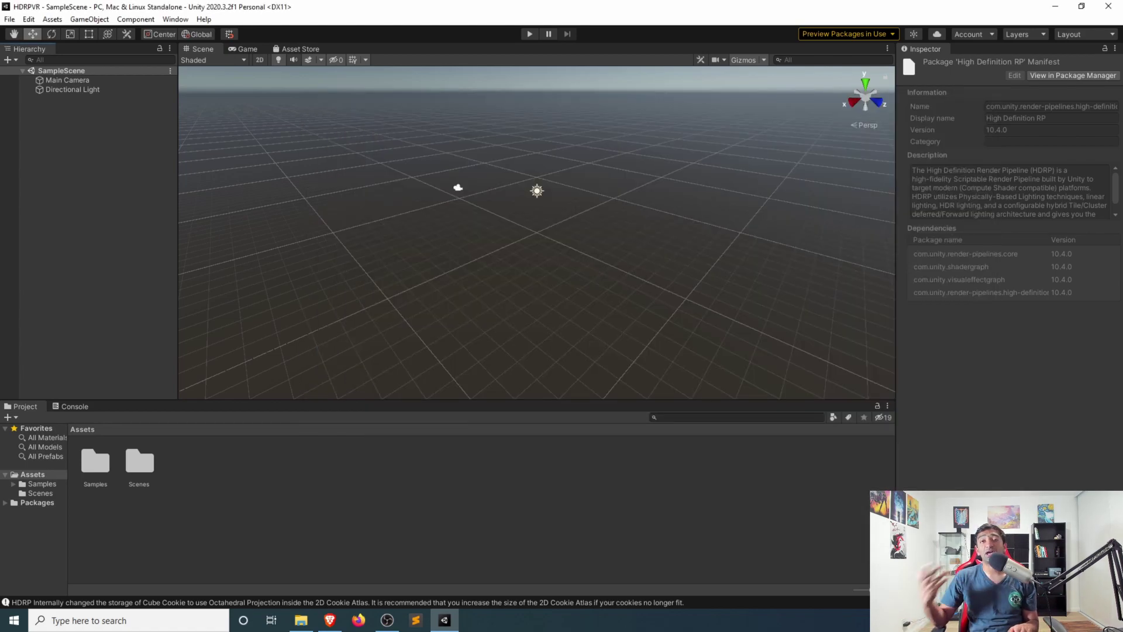
# Open the HDRPVR scene from Samples > FusedVR Streaming > 0.2.1 > HDRP VR Render Streaming > Scenes.
pyautogui.moveTo(537, 293); pyautogui.dragTo(537, 246, button='right')
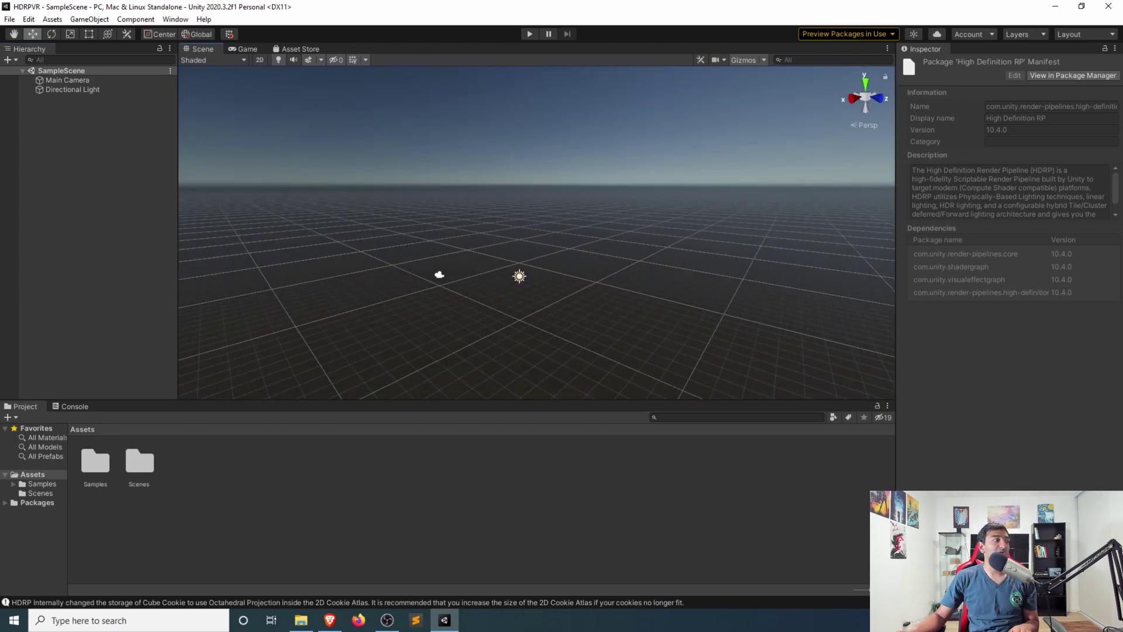
pyautogui.doubleClick(96, 462)
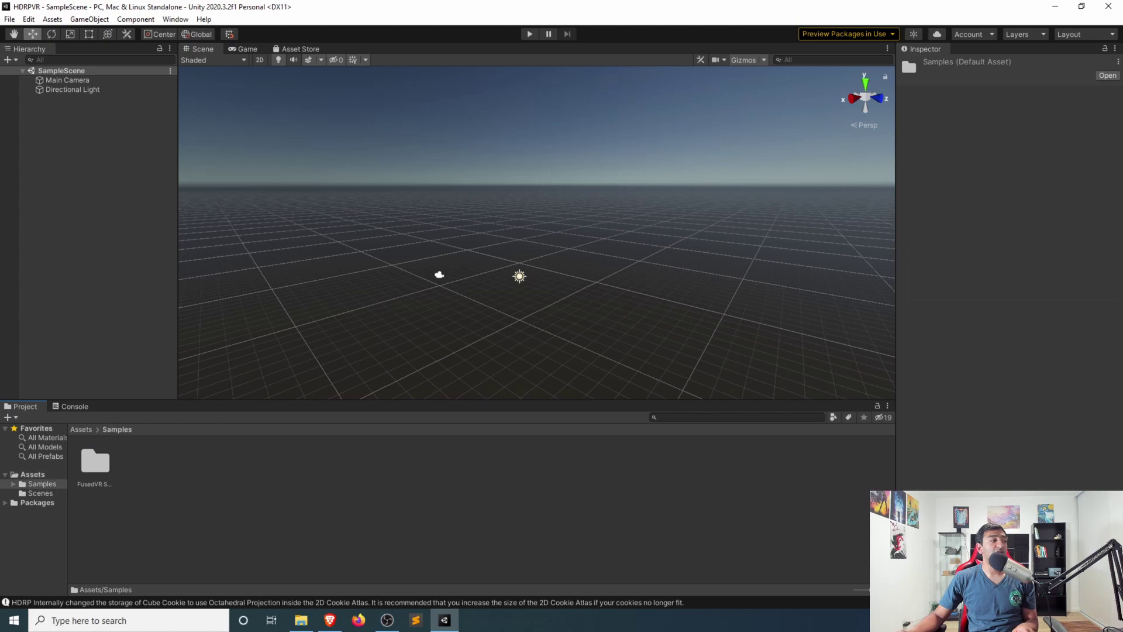
pyautogui.doubleClick(96, 462)
pyautogui.doubleClick(95, 462)
pyautogui.doubleClick(96, 463)
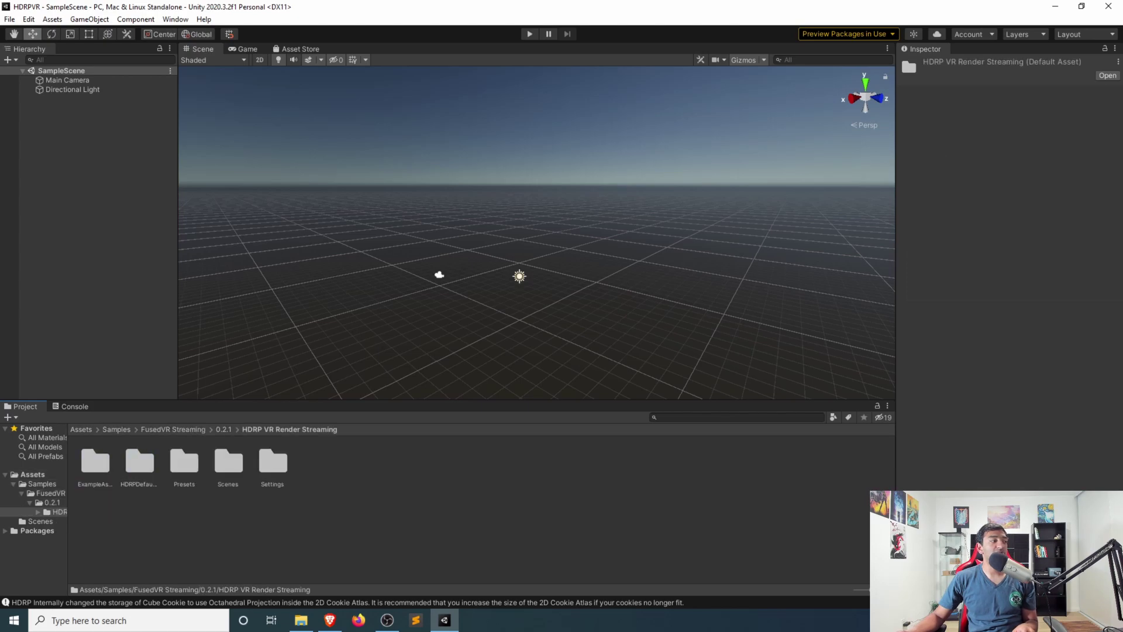
pyautogui.doubleClick(229, 463)
pyautogui.doubleClick(139, 461)
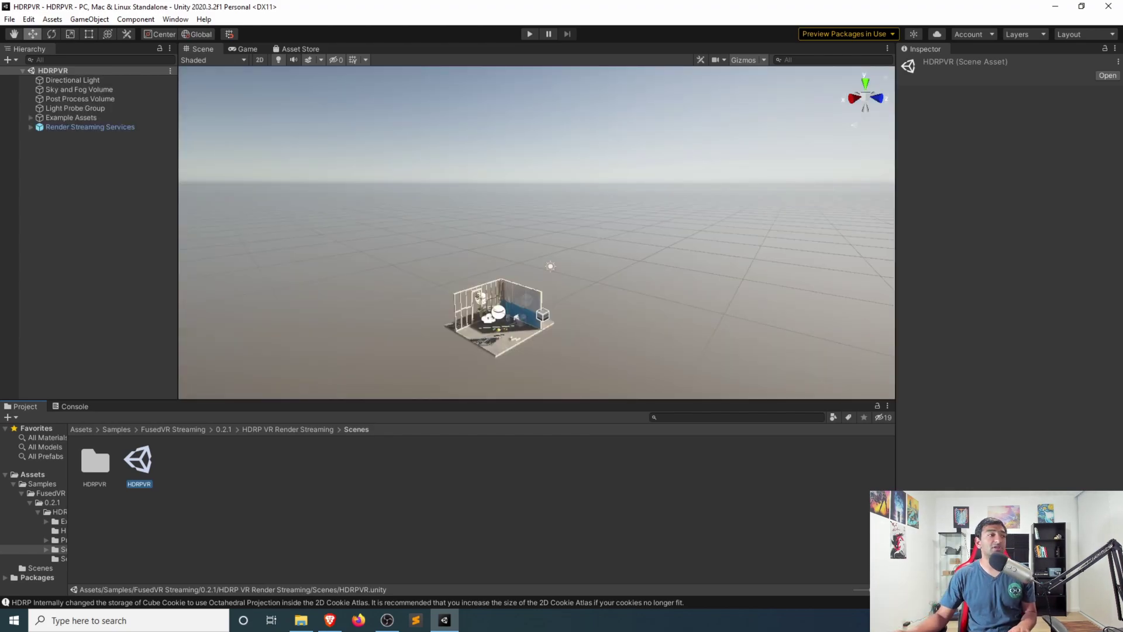
# Expand the HDRP asset's Motion Blur Low, Medium and High quality settings.
pyautogui.moveTo(537, 234); pyautogui.dragTo(537, 234, button='right')
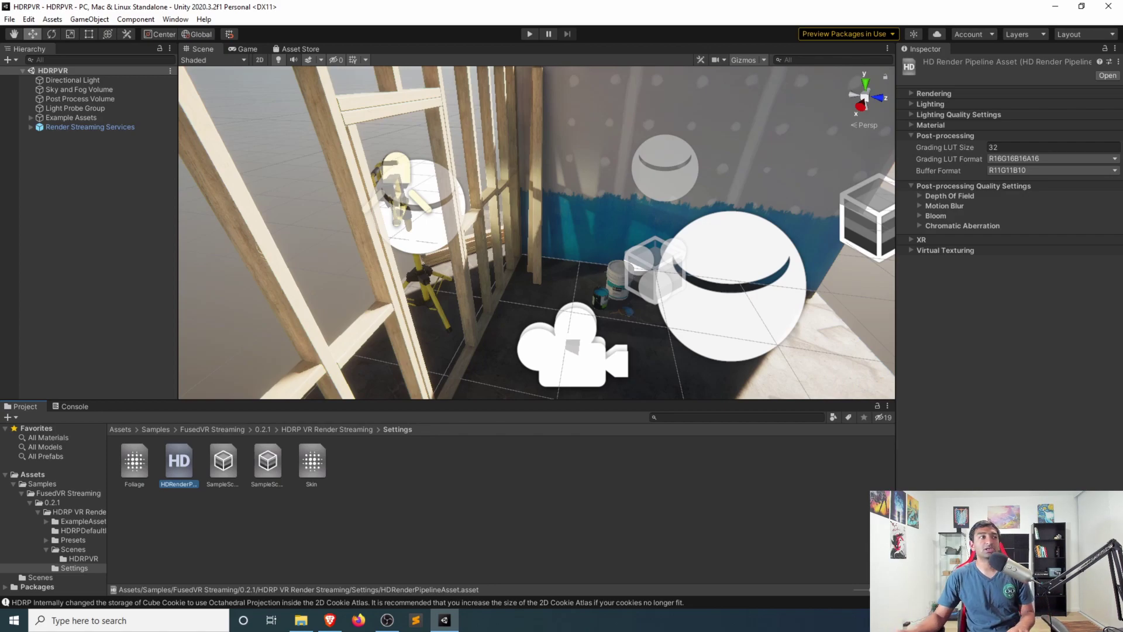
pyautogui.moveTo(536, 234); pyautogui.dragTo(590, 223, button='right')
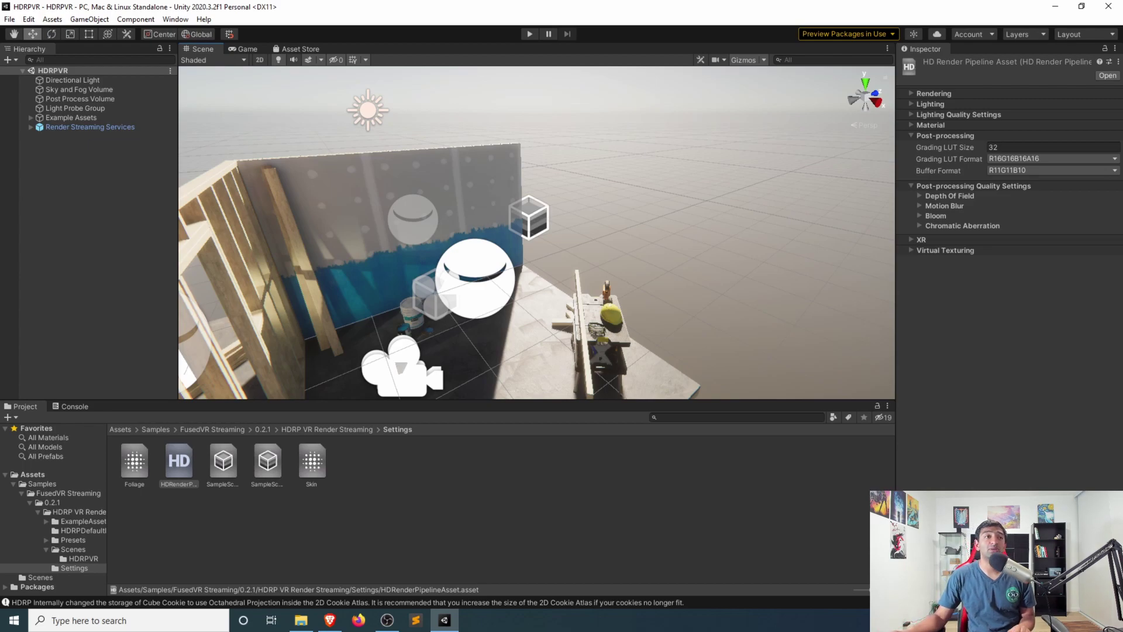
pyautogui.click(920, 196)
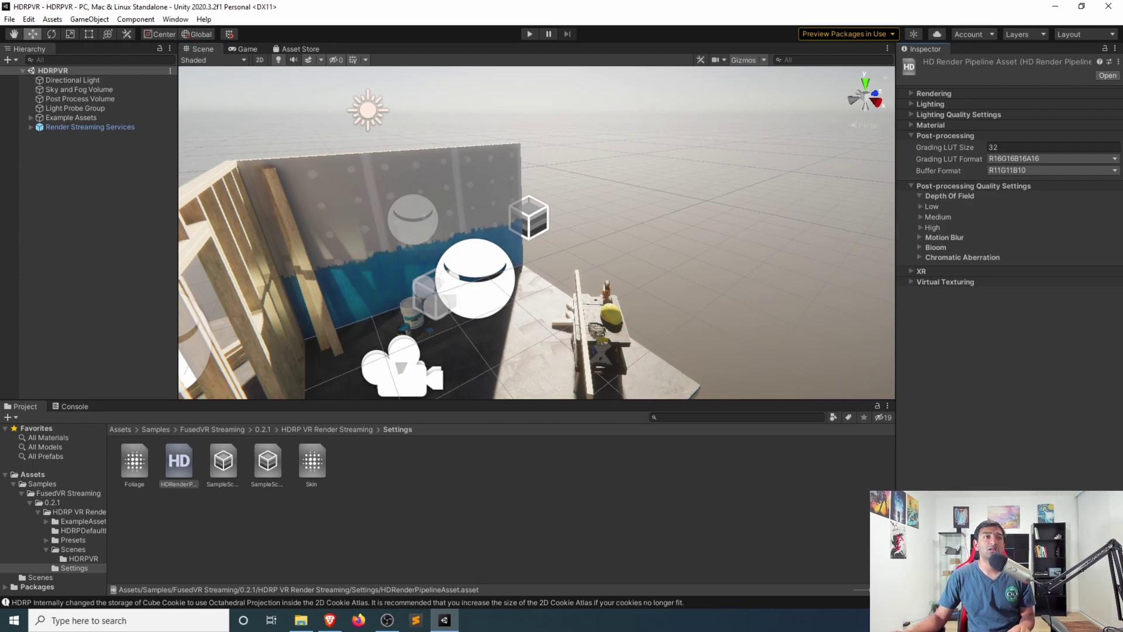
pyautogui.click(945, 237)
pyautogui.click(930, 248)
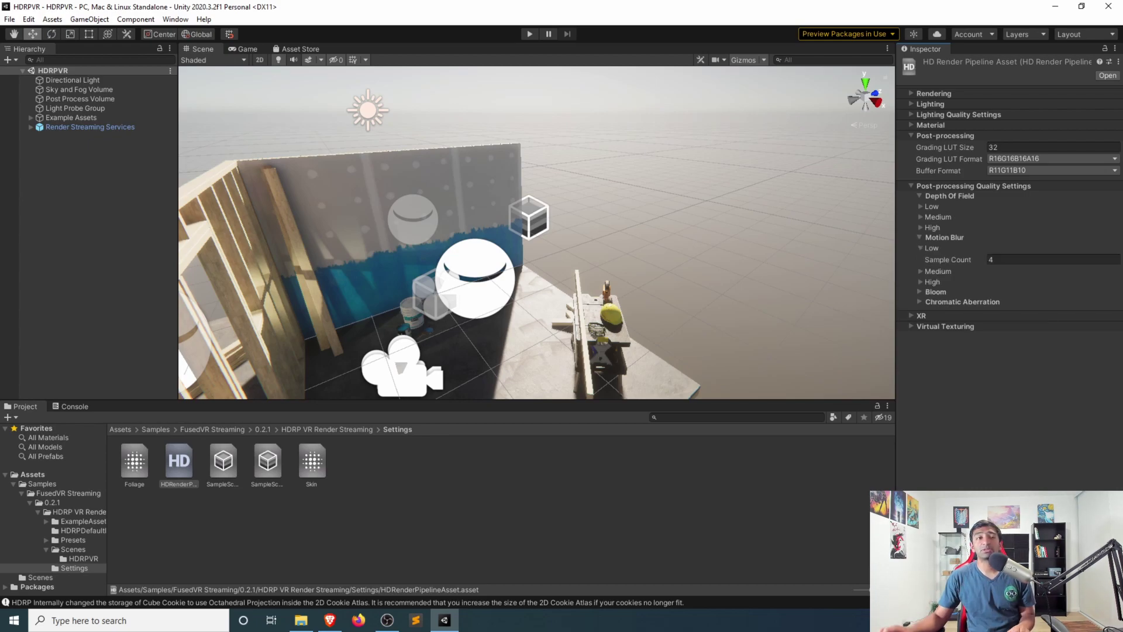
pyautogui.click(932, 271)
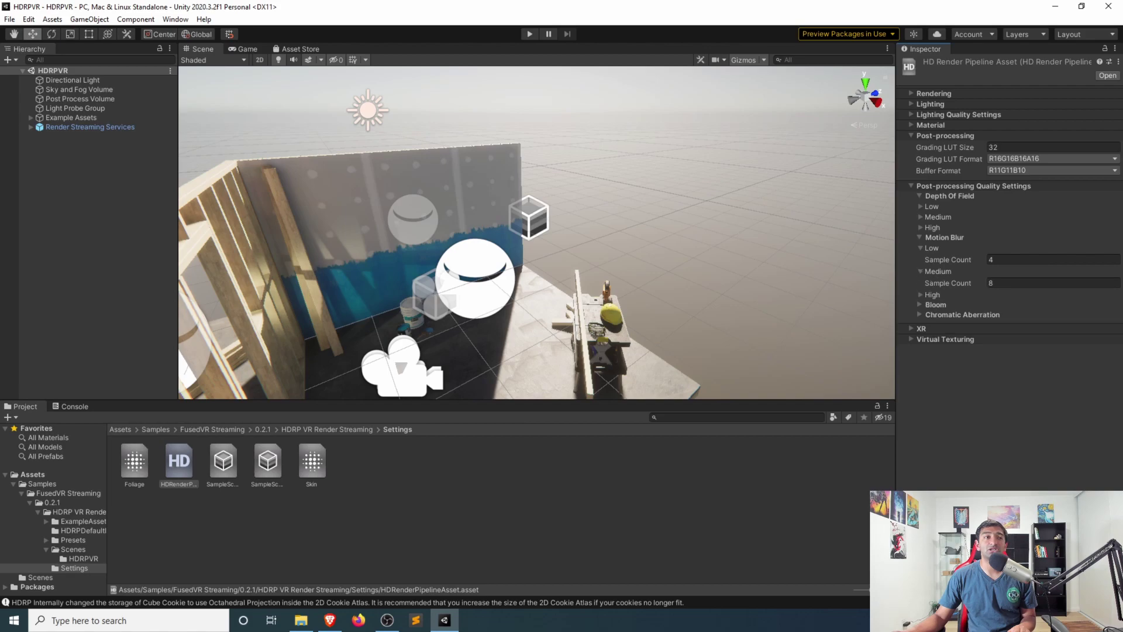
pyautogui.click(933, 295)
# Set Motion Blur Sample Count to 0 for Low, Medium and High, then select Post Process Volume.
pyautogui.click(994, 260)
pyautogui.write('0')
pyautogui.press('Tab')
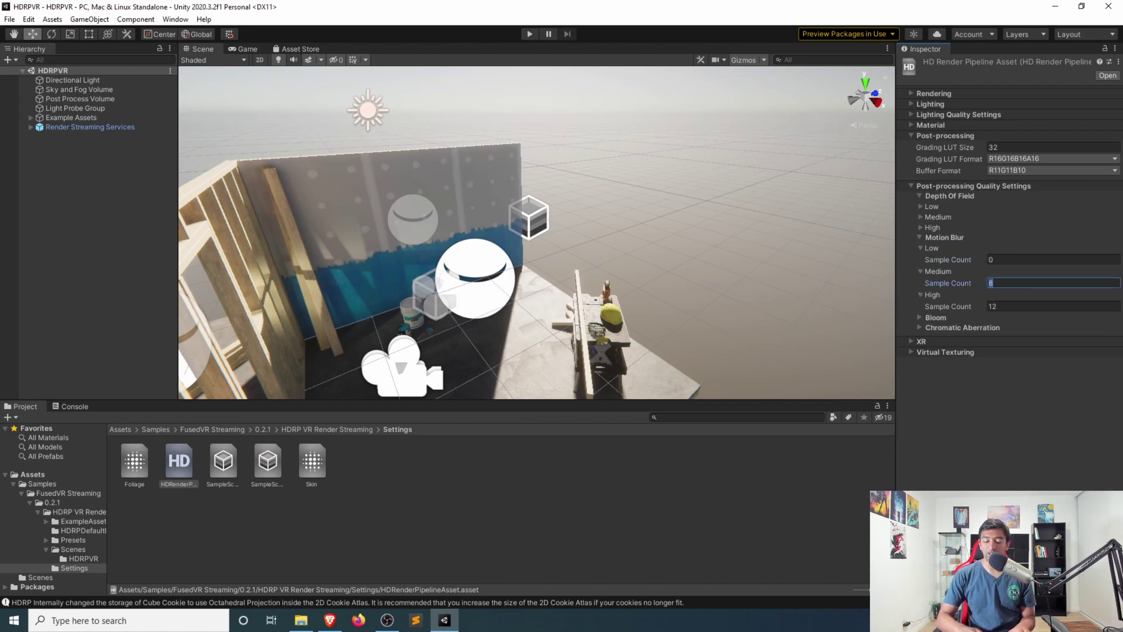
pyautogui.write('0')
pyautogui.press('Tab')
pyautogui.write('0')
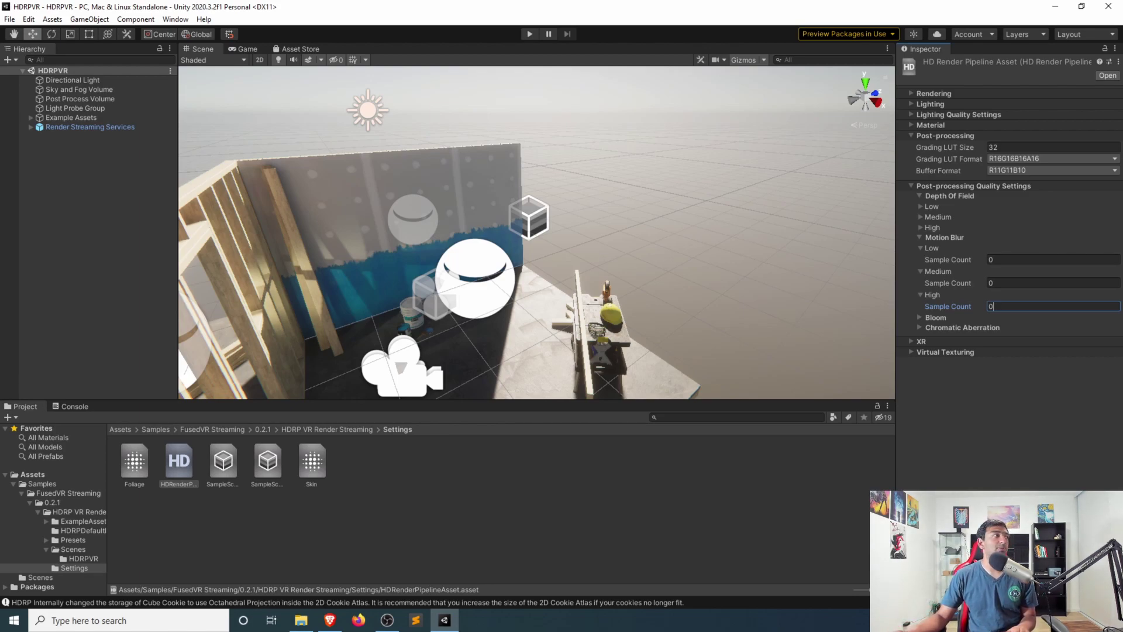
pyautogui.click(80, 99)
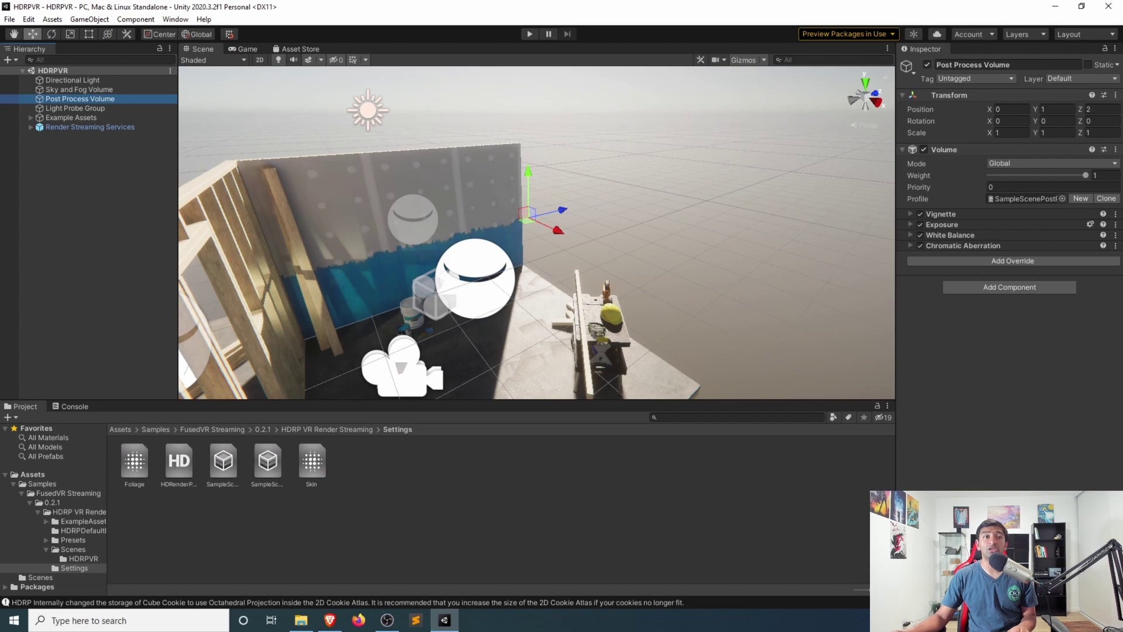
pyautogui.click(941, 214)
pyautogui.click(941, 214)
pyautogui.click(942, 224)
pyautogui.click(942, 225)
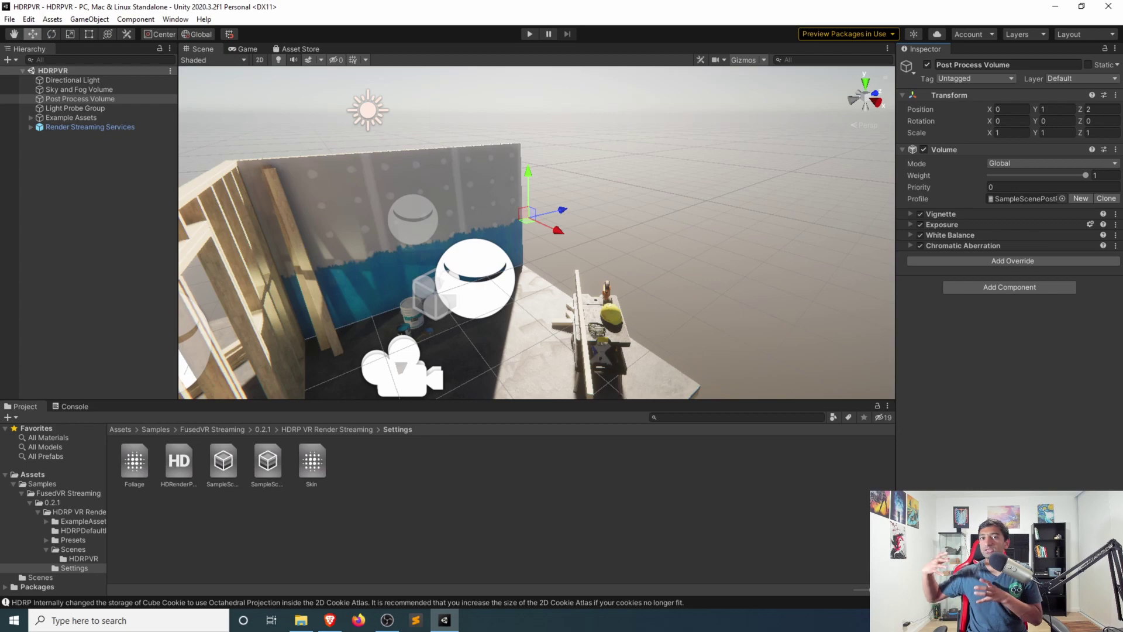
pyautogui.press('Left')
pyautogui.press('Up')
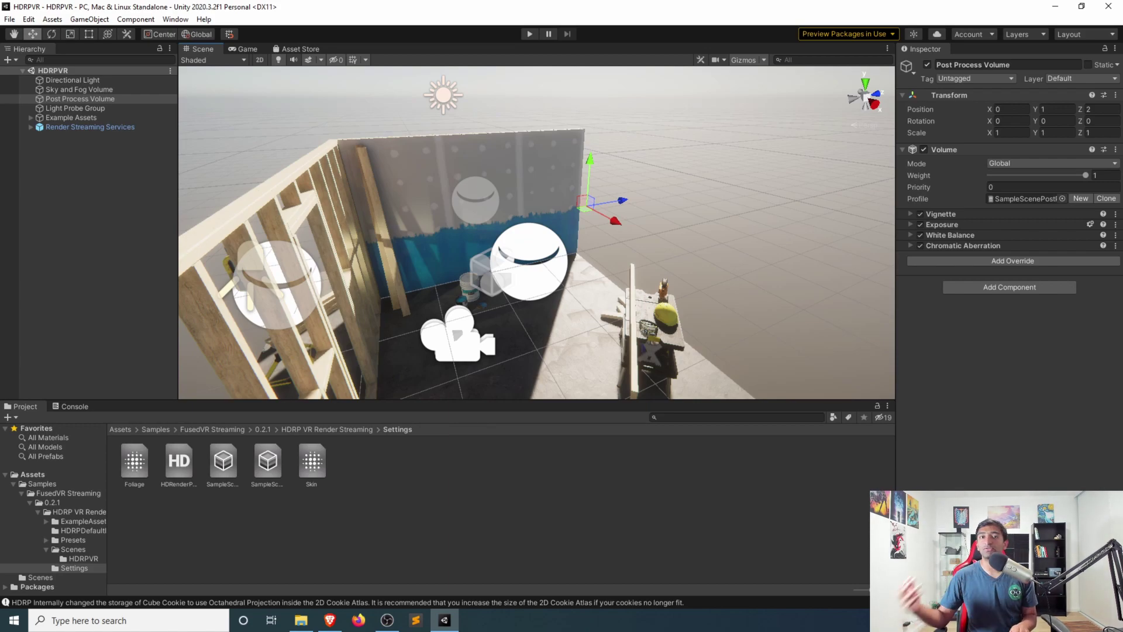
# Review the Directional Light's intensity units, leaving it at 10000 Lux.
pyautogui.click(73, 80)
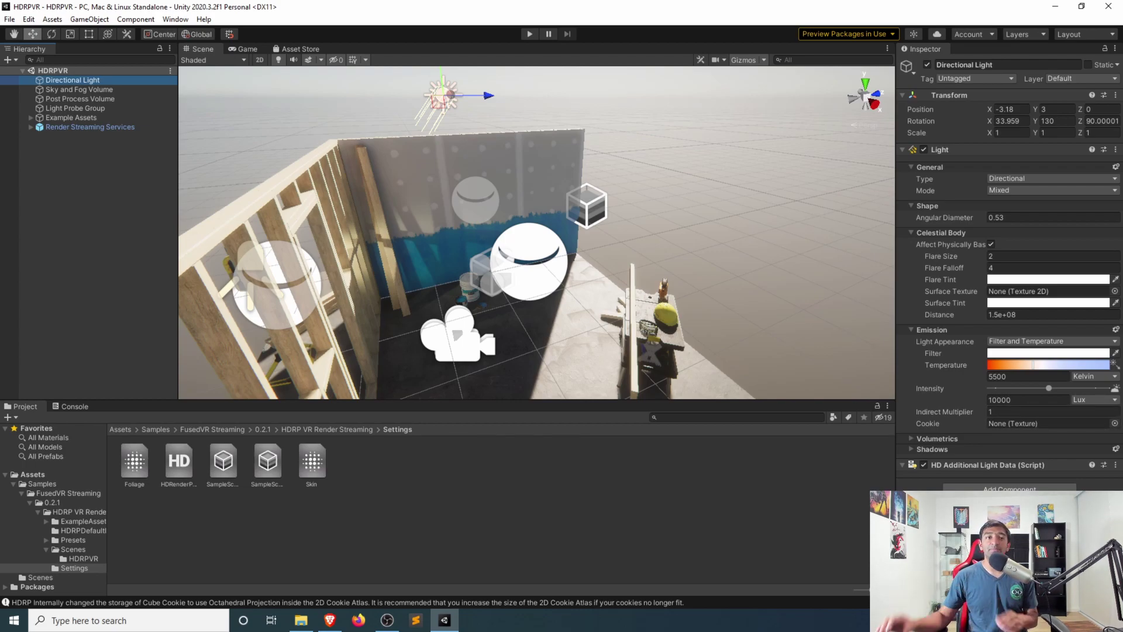
pyautogui.click(1094, 400)
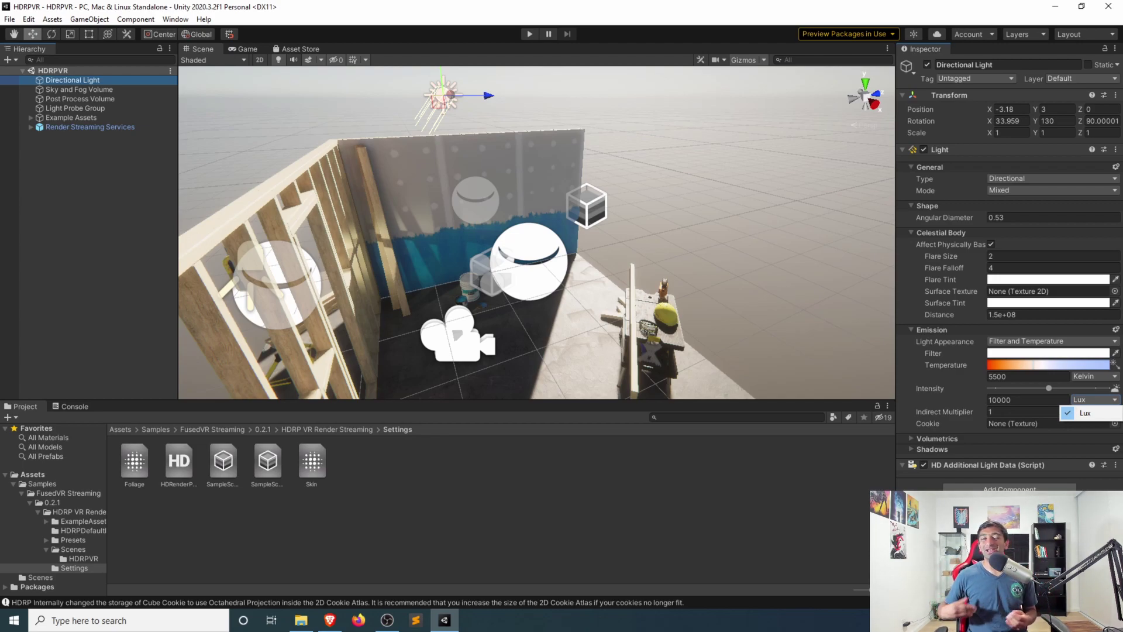
pyautogui.press('Escape')
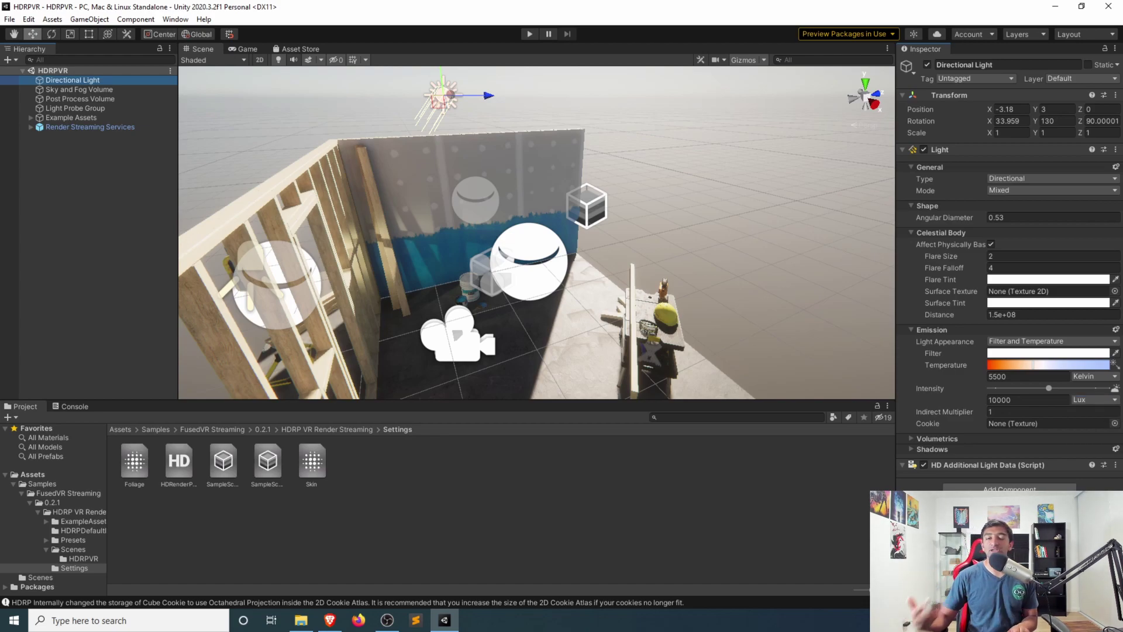
# Turn off Hardware Encoder Support on the RenderStreaming object under Render Streaming Services.
pyautogui.click(90, 127)
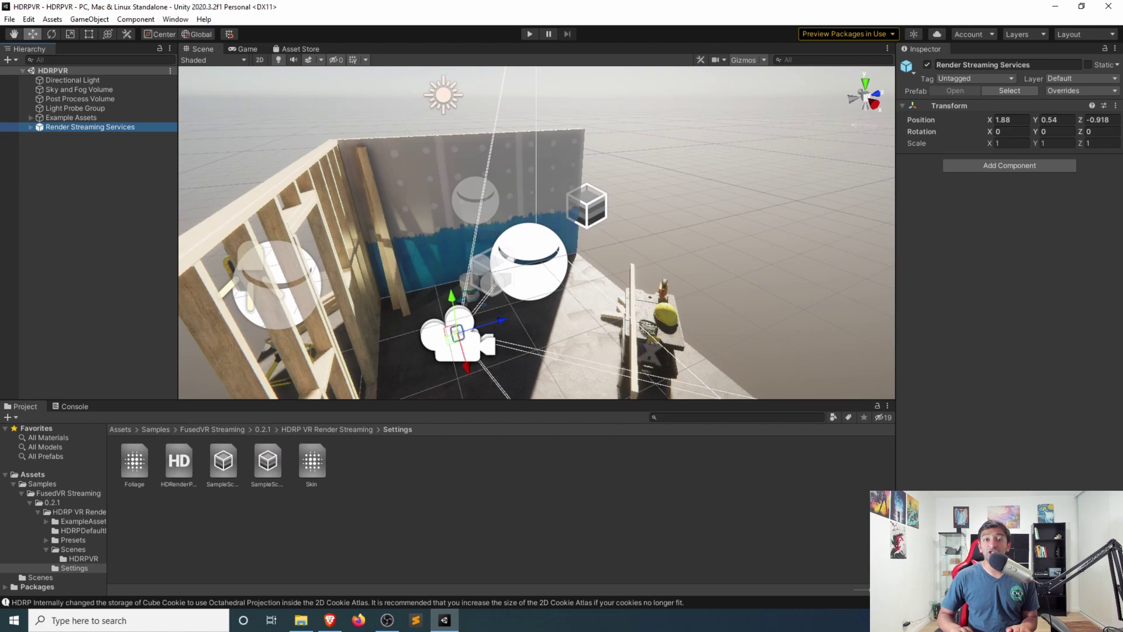
pyautogui.press('Right')
pyautogui.press('Down')
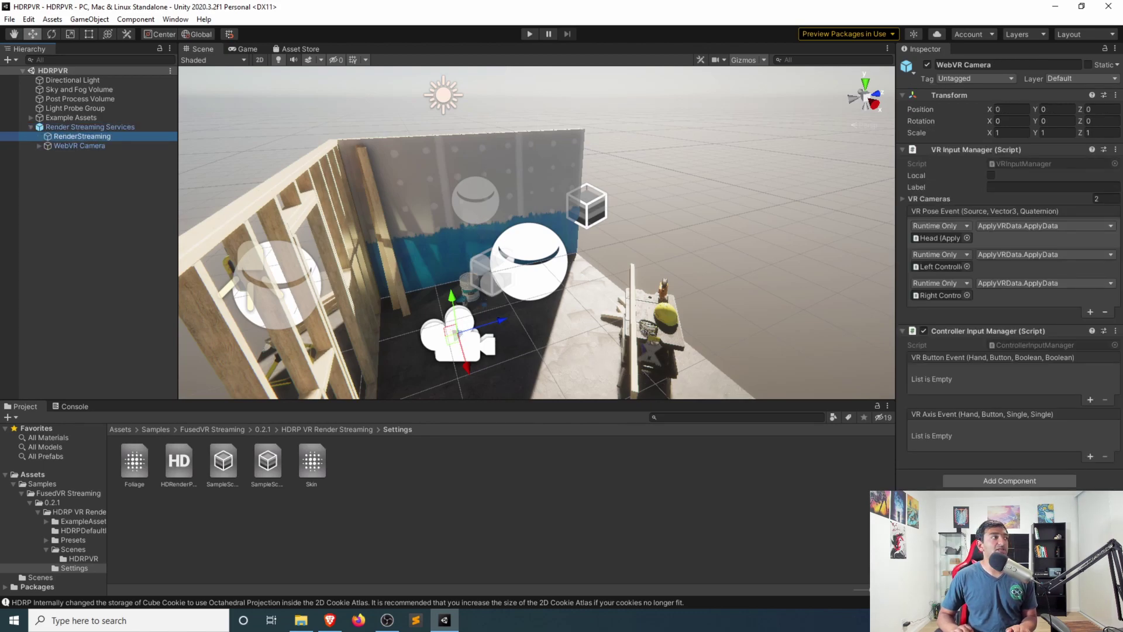
pyautogui.press('Up')
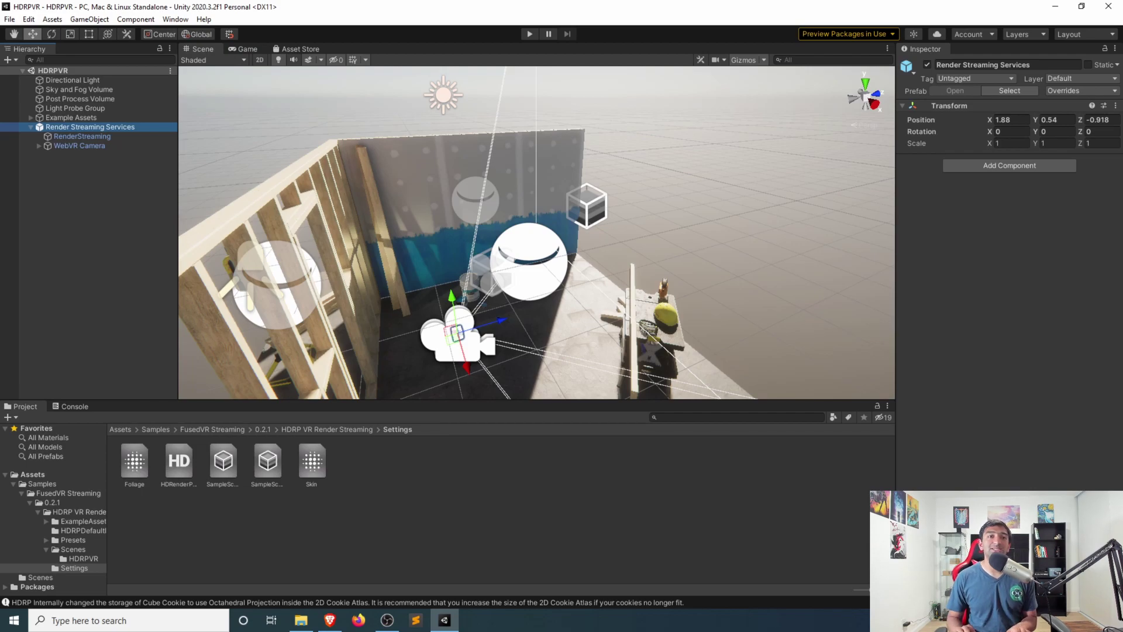
pyautogui.press('Down')
pyautogui.press('Down')
pyautogui.press('Up')
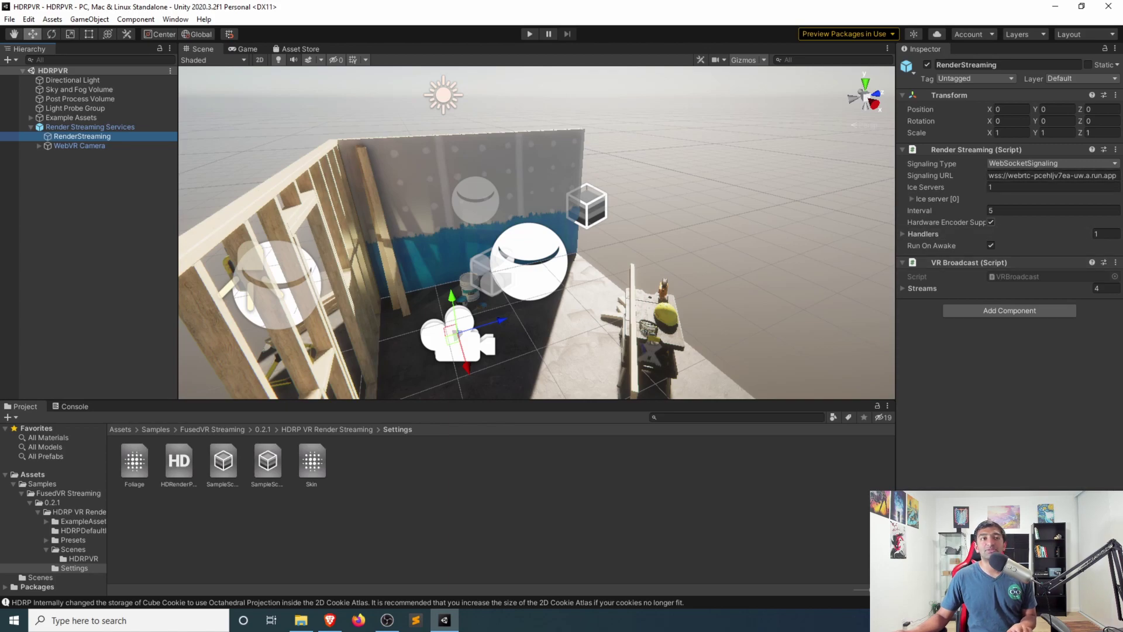
pyautogui.click(991, 222)
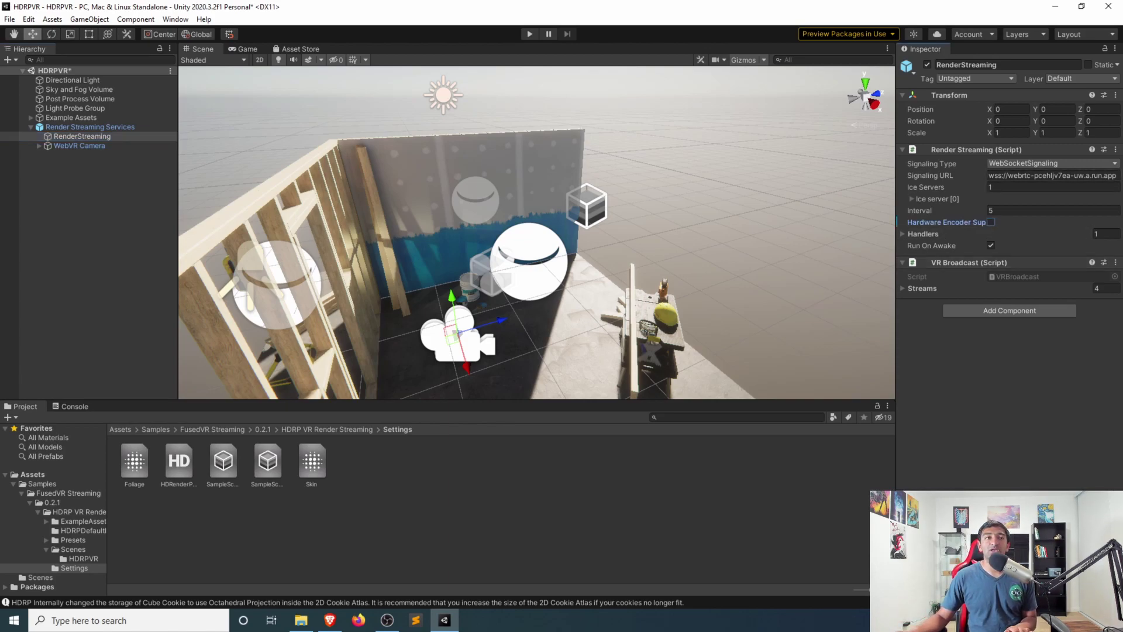
# Save the scene and start Play mode with signaling connected.
pyautogui.hotkey('ctrl', 's')
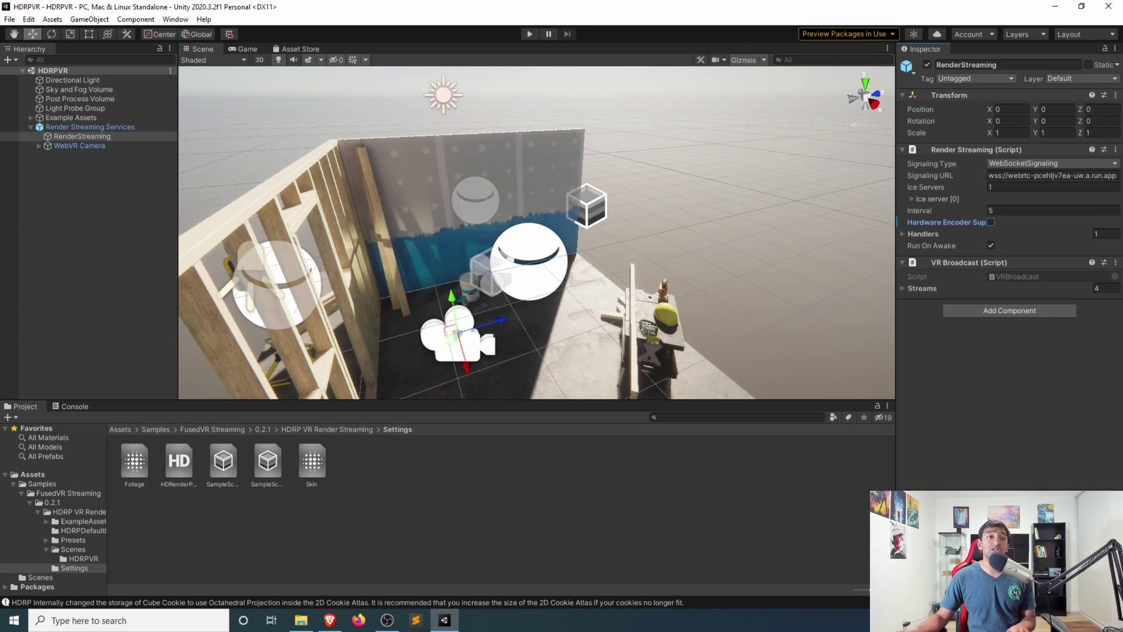
pyautogui.hotkey('ctrl', 'p')
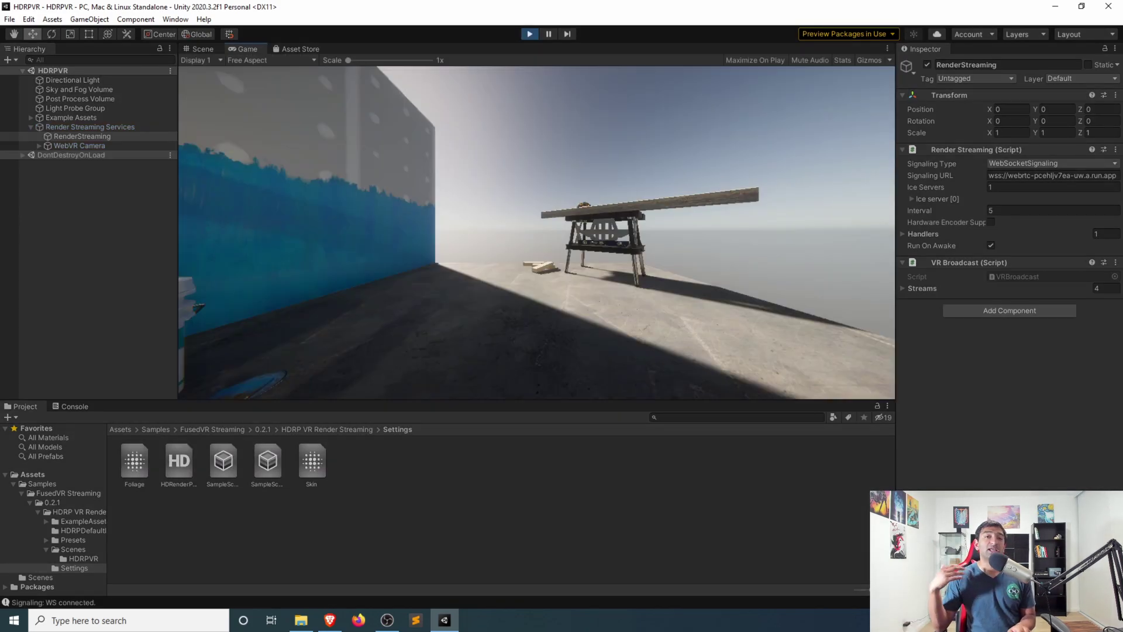
pyautogui.hotkey('alt', 'Tab')
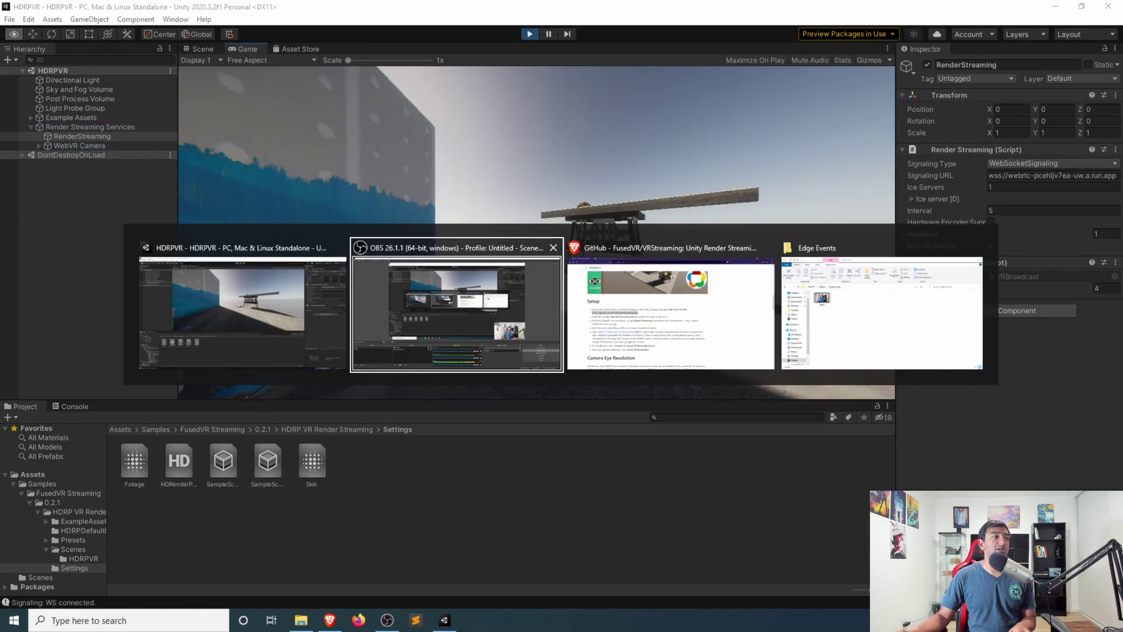
# Reload fusedvr.com/rendering and connect to the Cloud VR Streaming Server to view the stereo stream.
pyautogui.hotkey('ctrl', 'Tab')
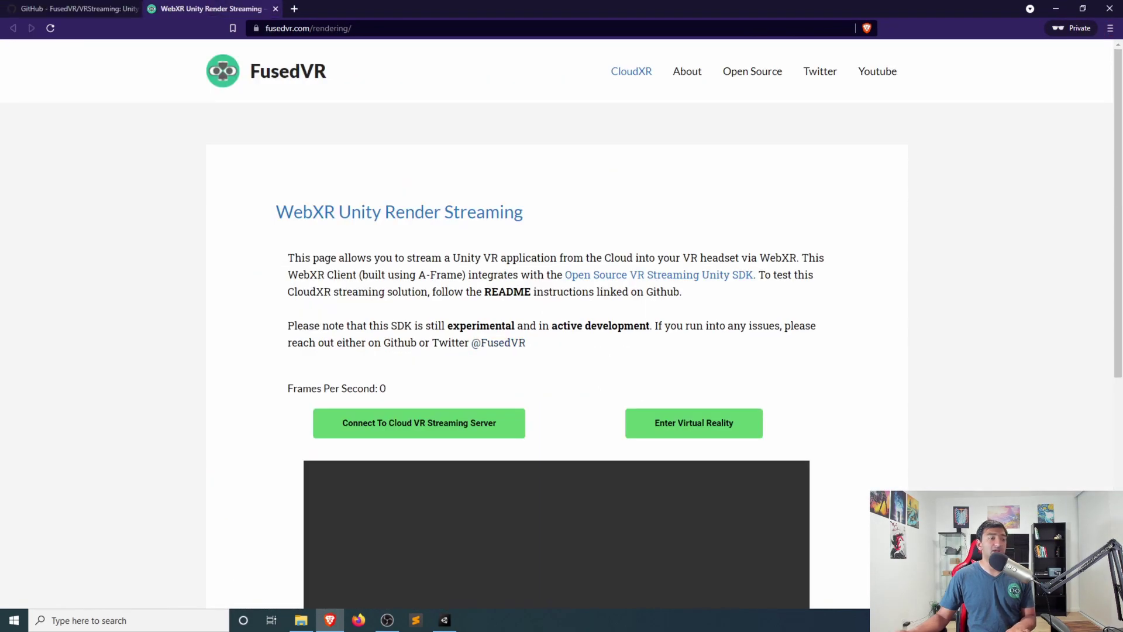
pyautogui.press('F5')
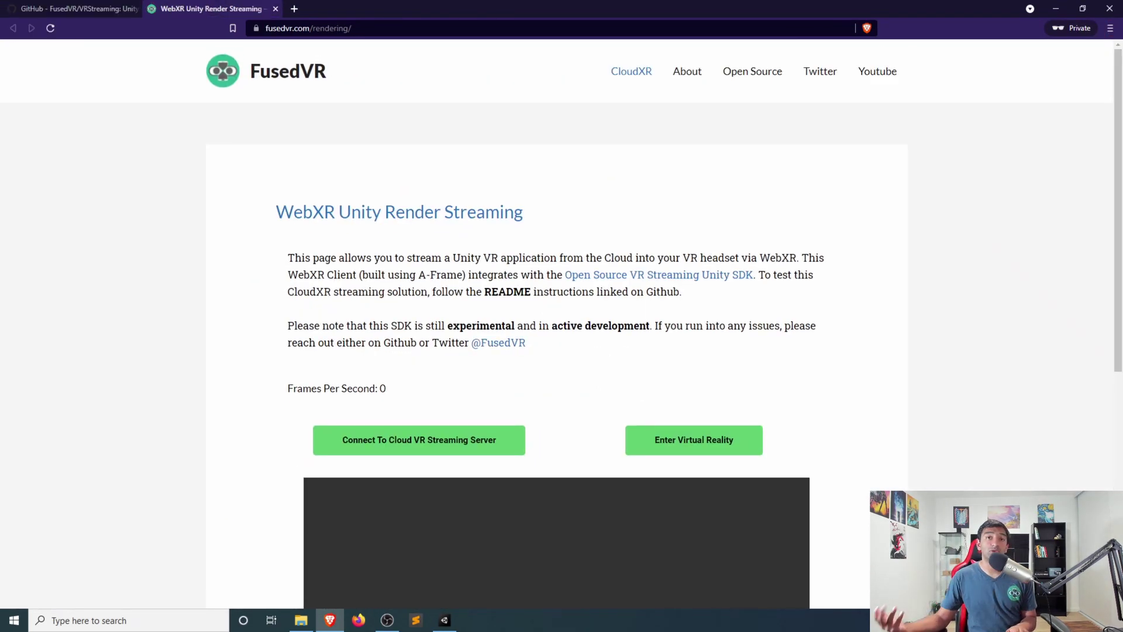
pyautogui.click(419, 423)
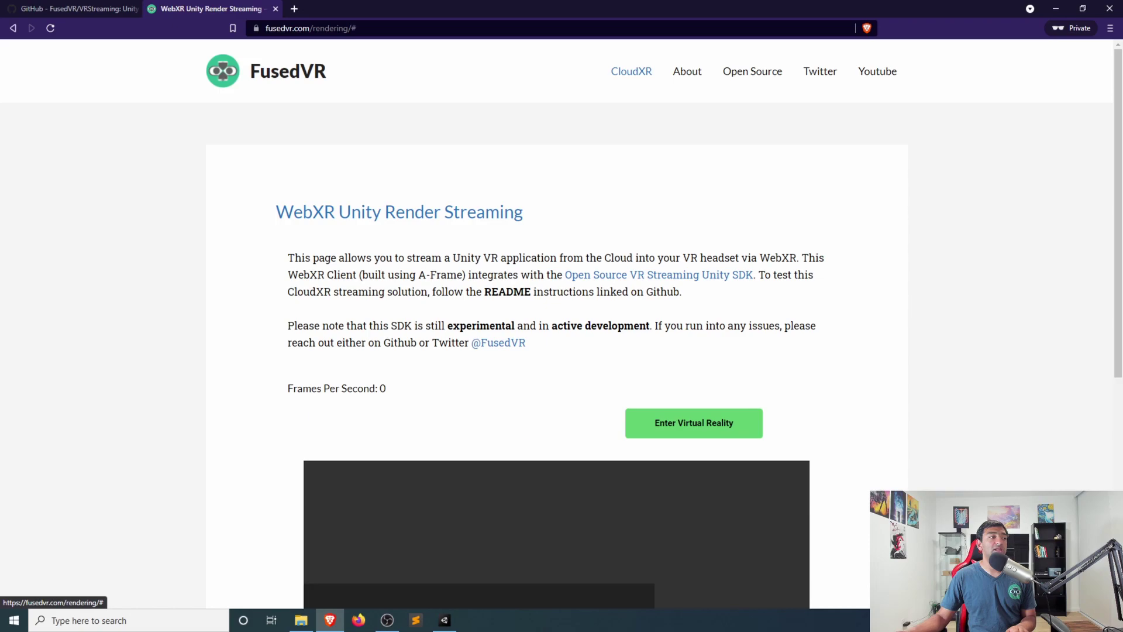
pyautogui.scroll(-7, 562, 321)
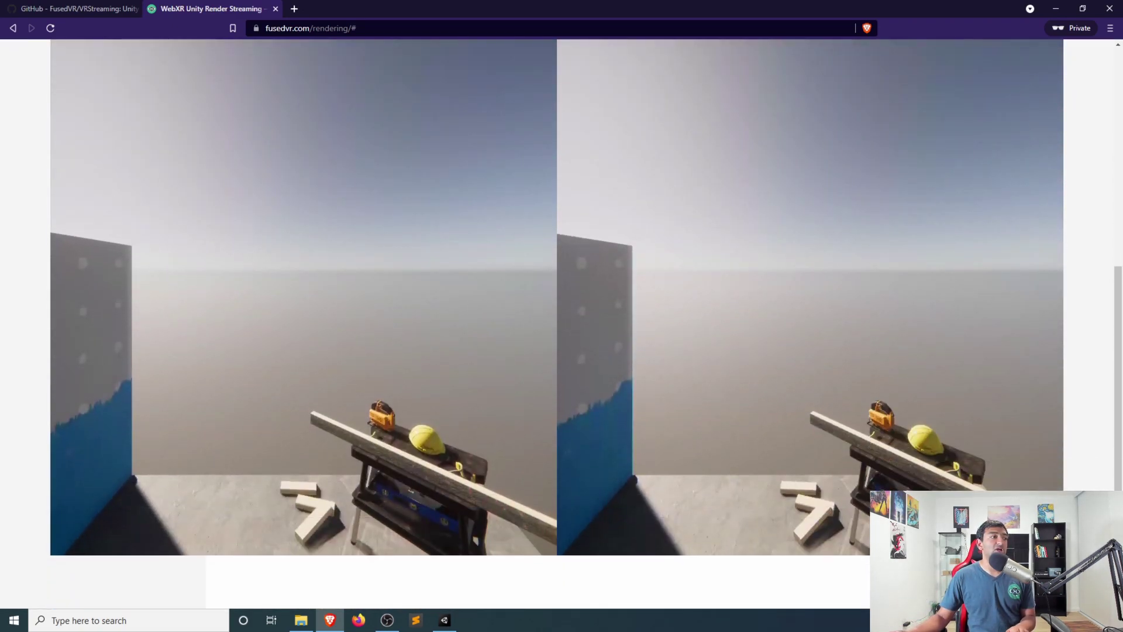
pyautogui.scroll(2, 562, 322)
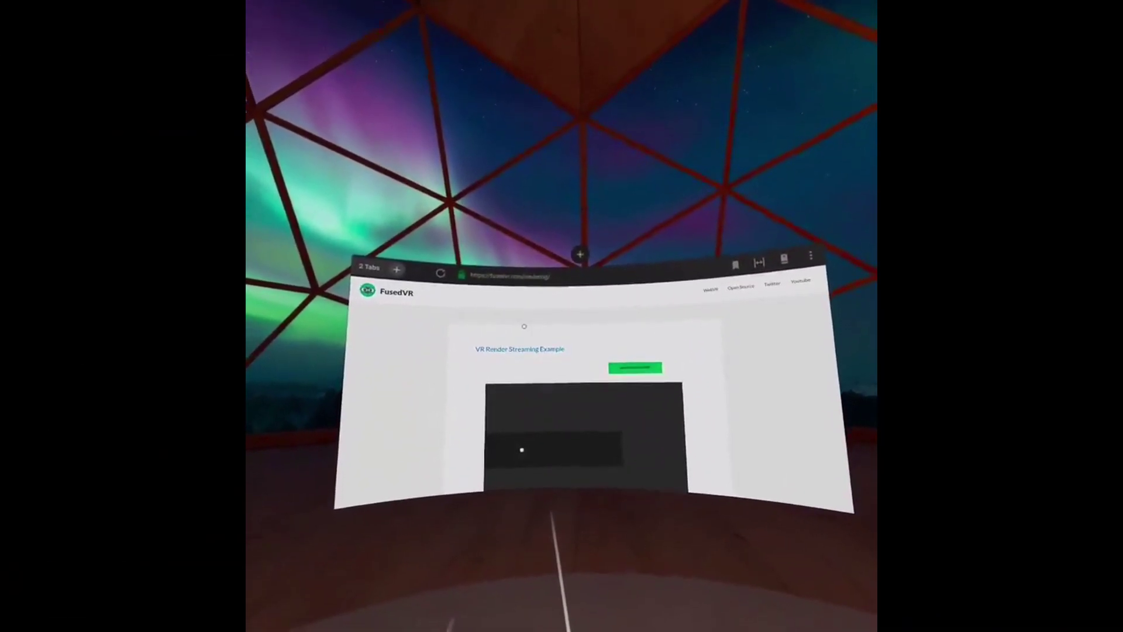
# Scroll the FusedVR VR Render Streaming Example page in Oculus Browser down to the stream.
pyautogui.scroll(-3, 509, 340)
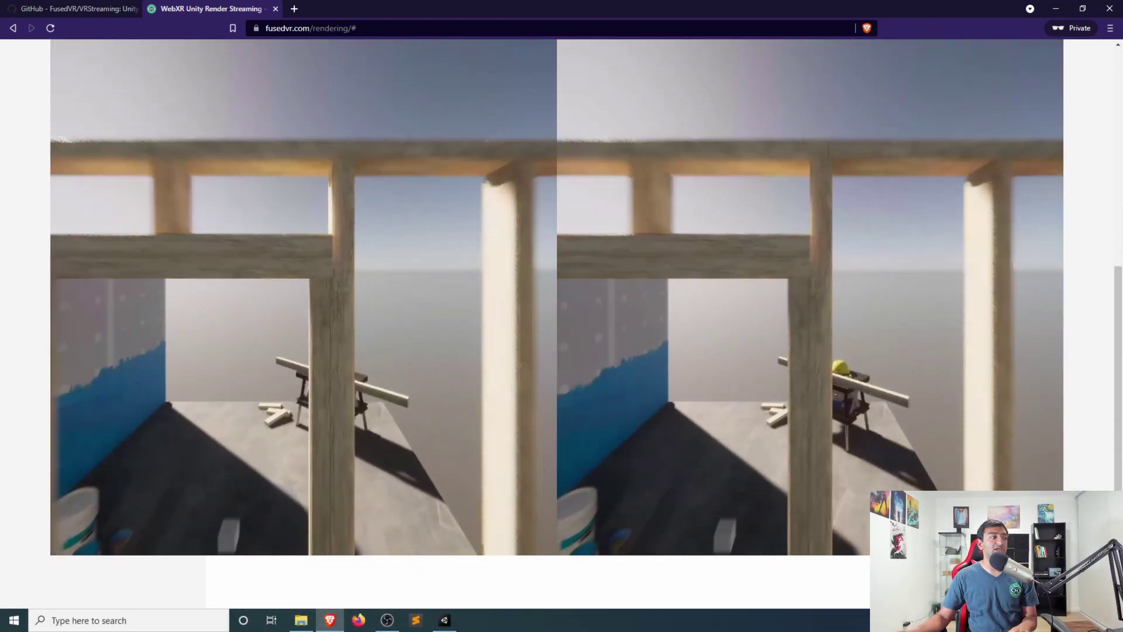
pyautogui.scroll(3, 562, 321)
pyautogui.scroll(-1, 562, 322)
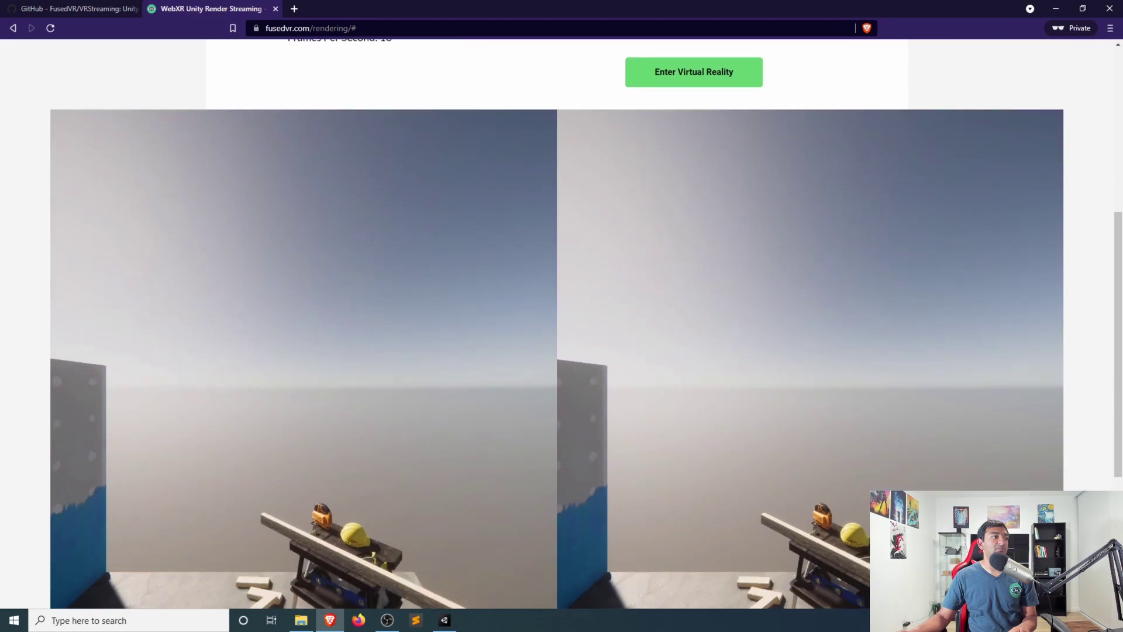
pyautogui.scroll(1, 561, 322)
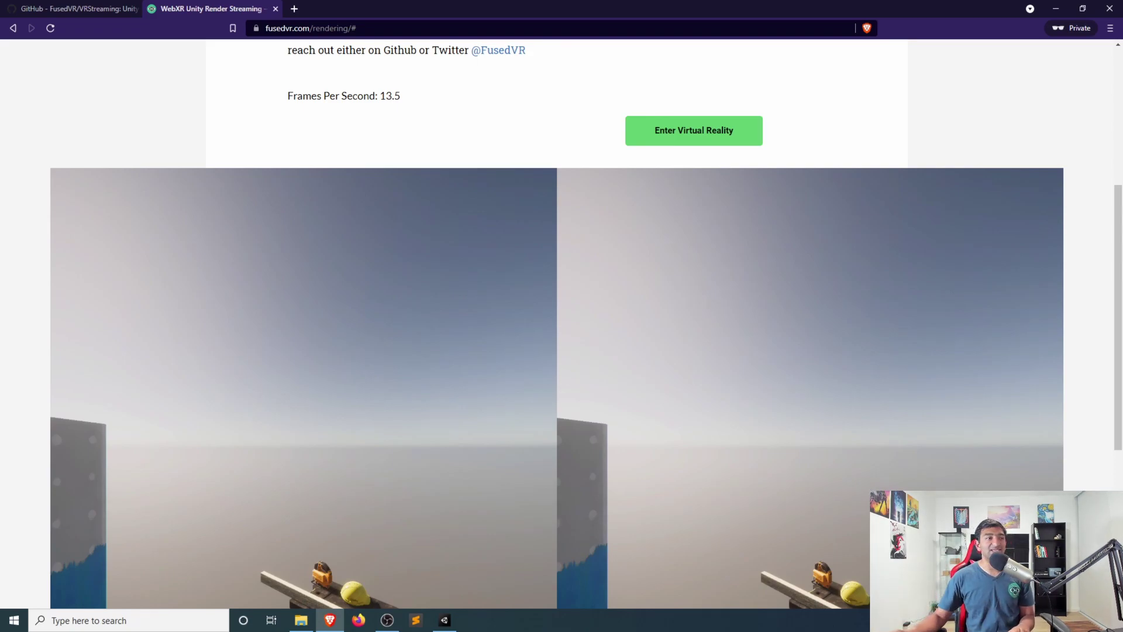
pyautogui.scroll(-1, 562, 328)
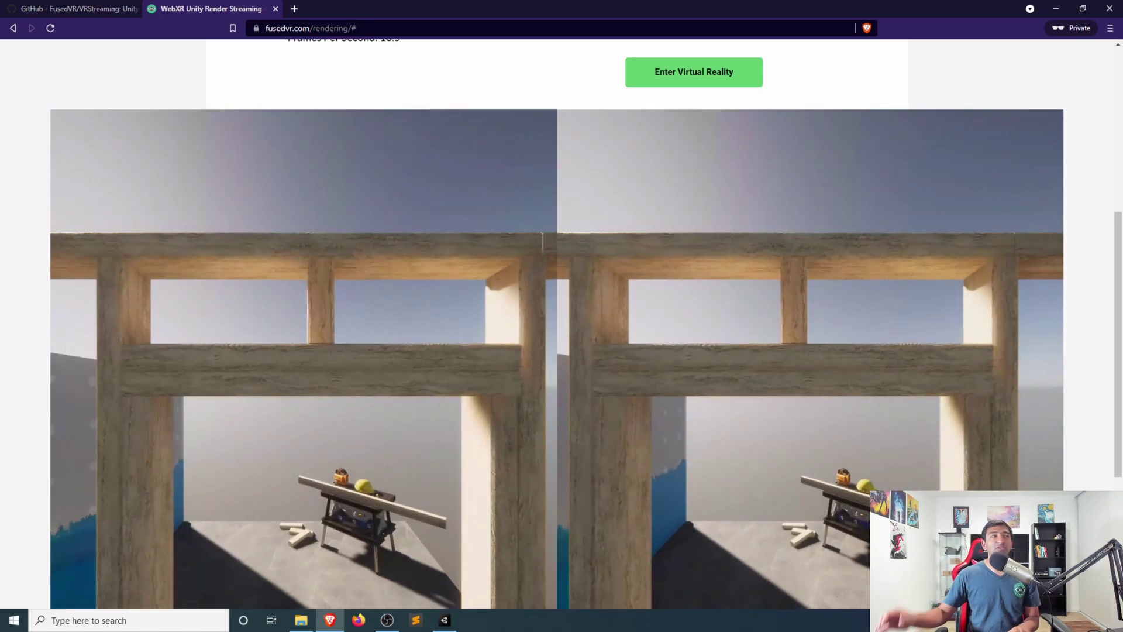
pyautogui.scroll(1, 561, 327)
pyautogui.scroll(-1, 562, 327)
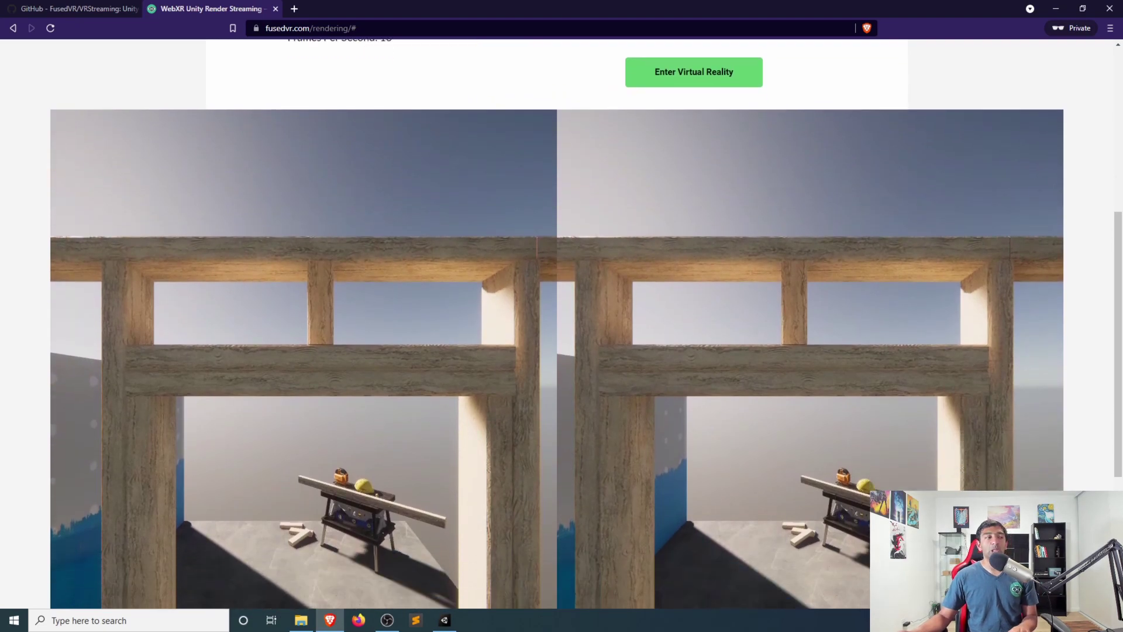